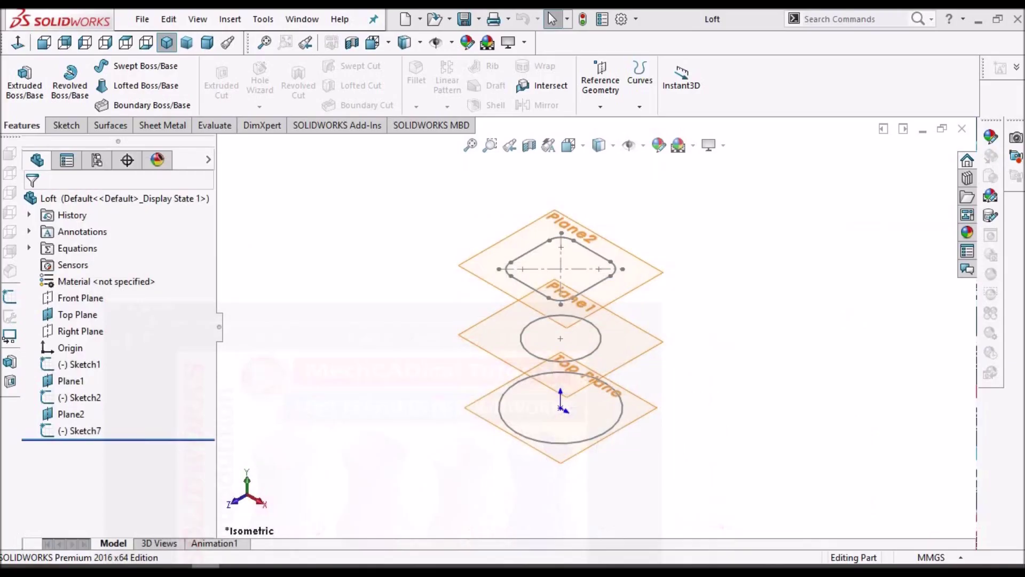
Highlight Sketch1, Sketch2 and Sketch7 one after another to identify which plane each loft profile lies on.
left_click(88, 364)
left_click(80, 398)
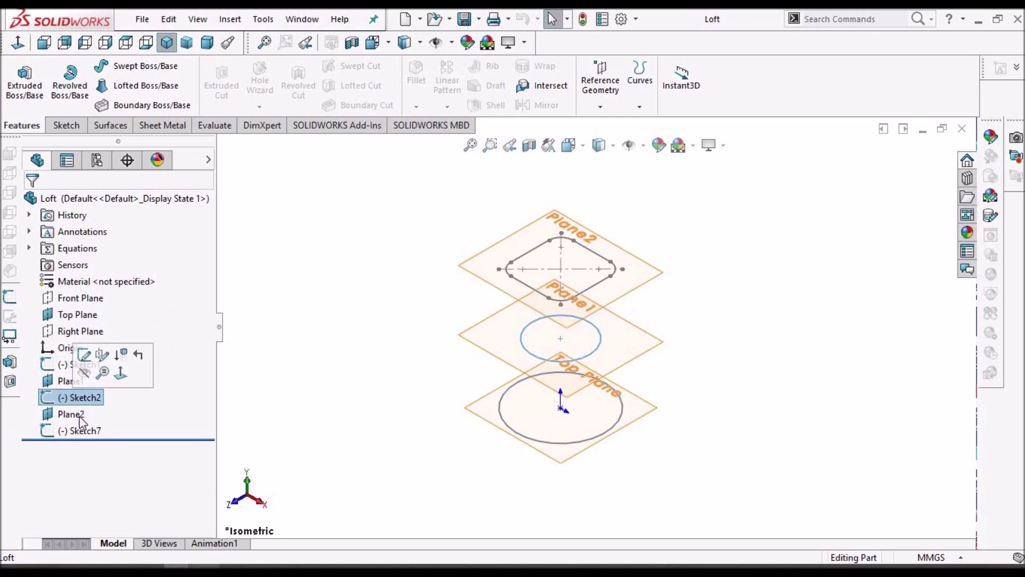
left_click(83, 430)
scroll(584, 334, "down", 3)
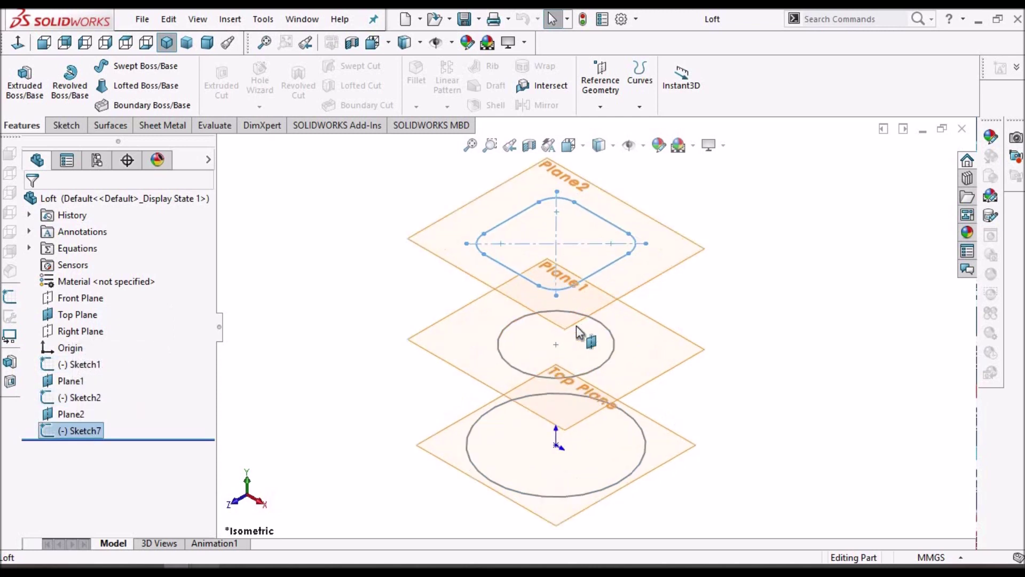
left_click(761, 269)
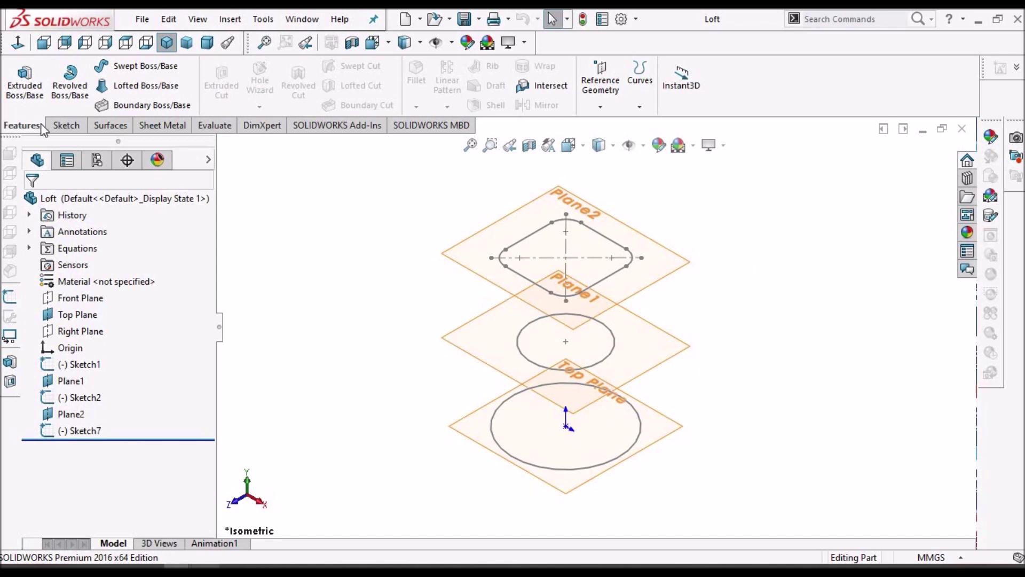
Create a solid Lofted Boss/Base through the circle on the Top Plane, the circle on Plane1 and the rounded square on Plane2.
left_click(130, 94)
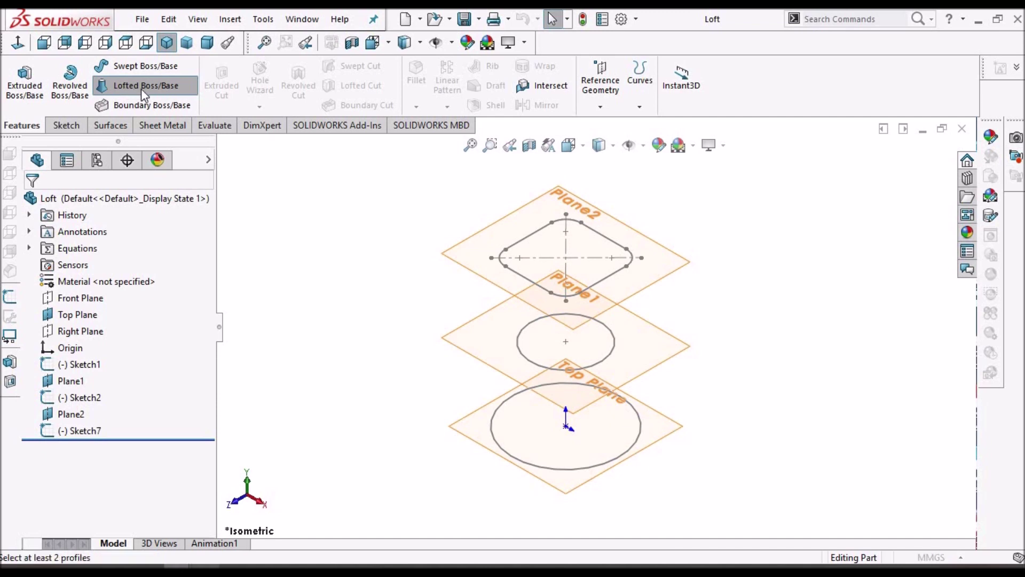
left_click(578, 468)
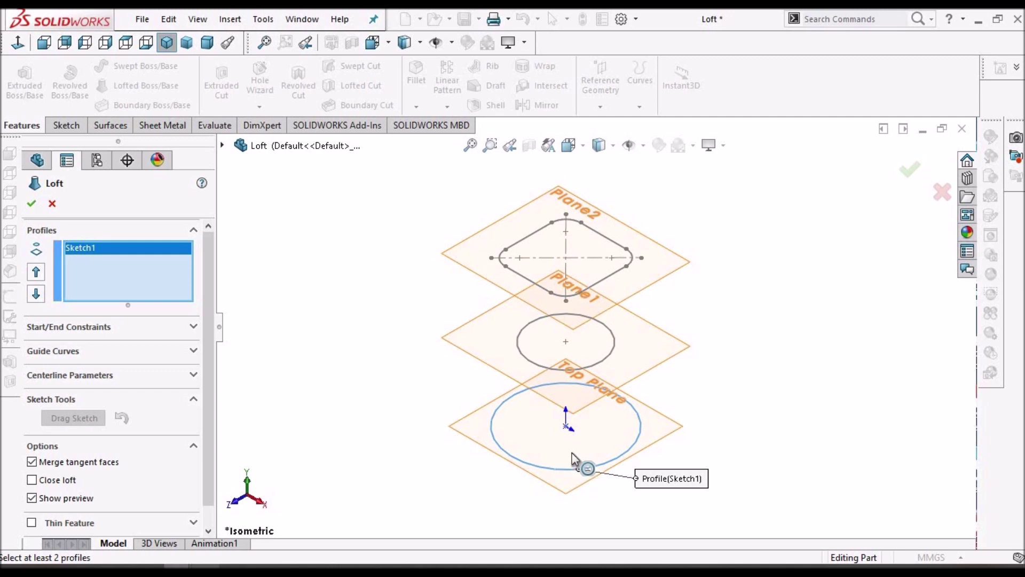
left_click(553, 369)
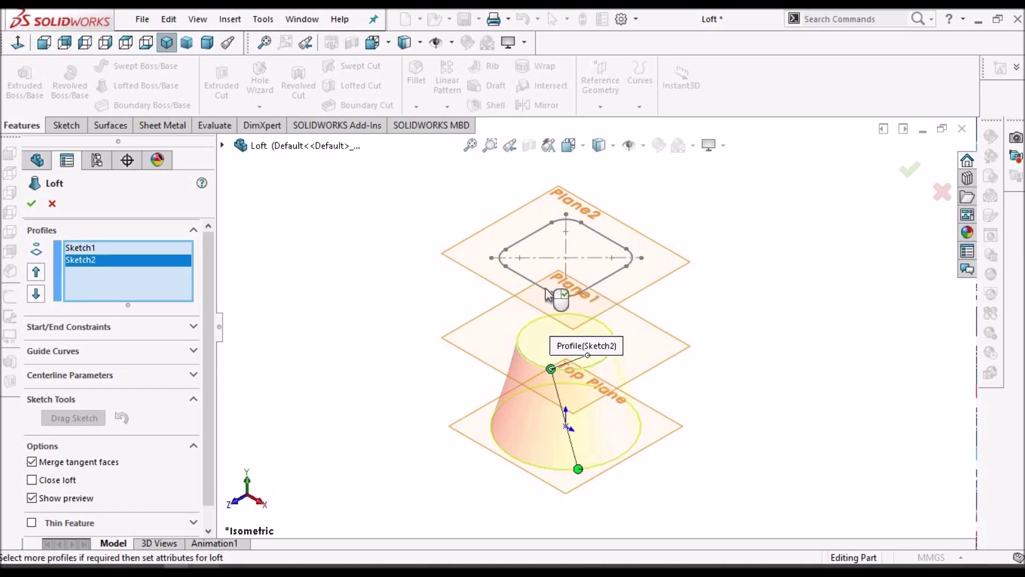
left_click(590, 288)
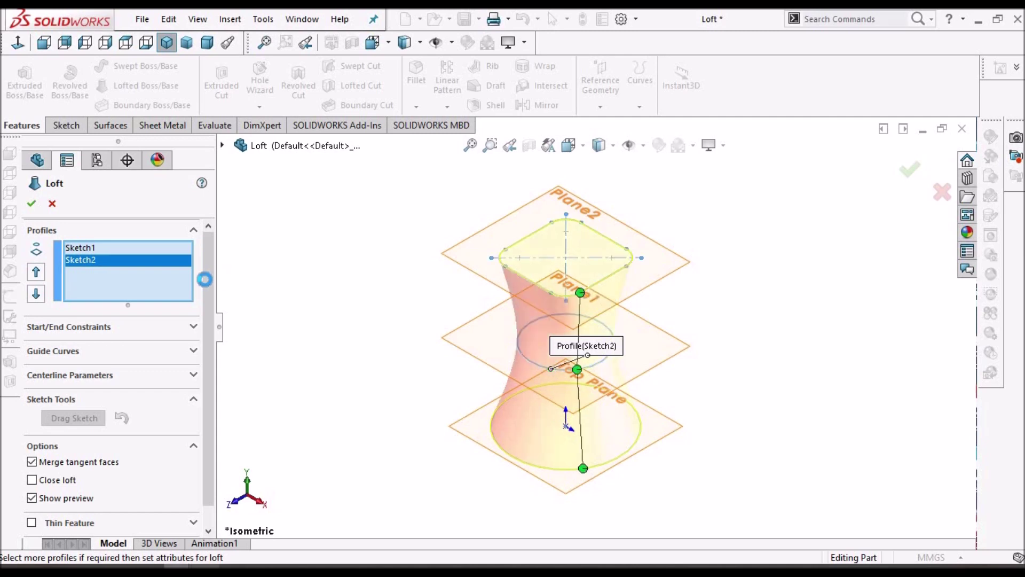
left_click(31, 203)
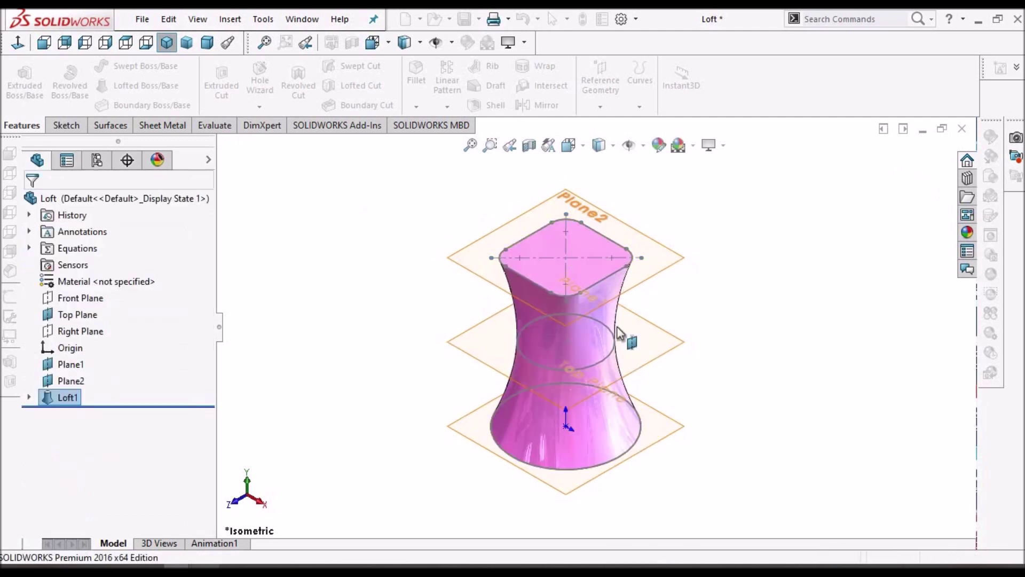
scroll(602, 348, "down", 2)
scroll(602, 354, "up", 2)
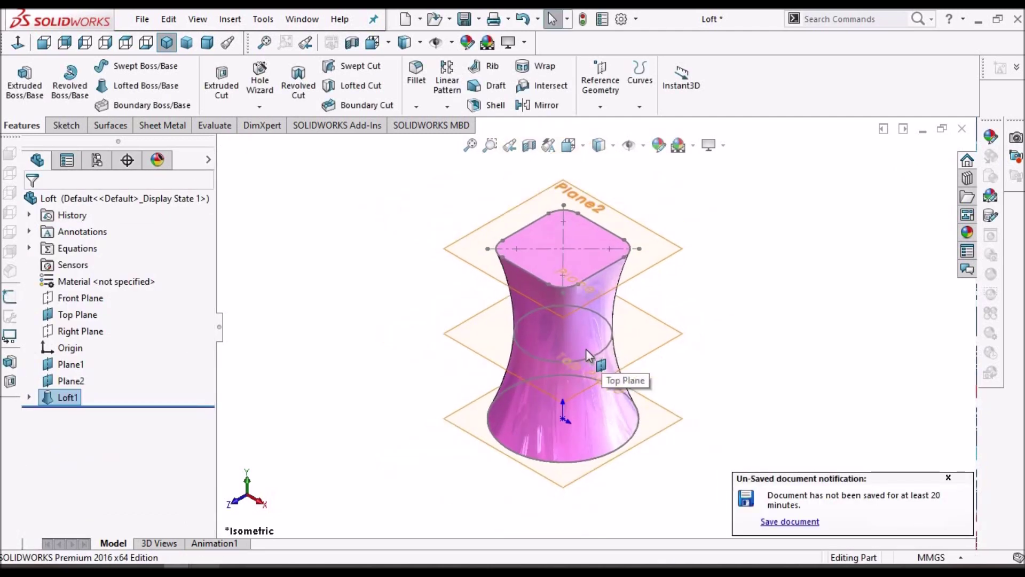
scroll(560, 329, "down", 1)
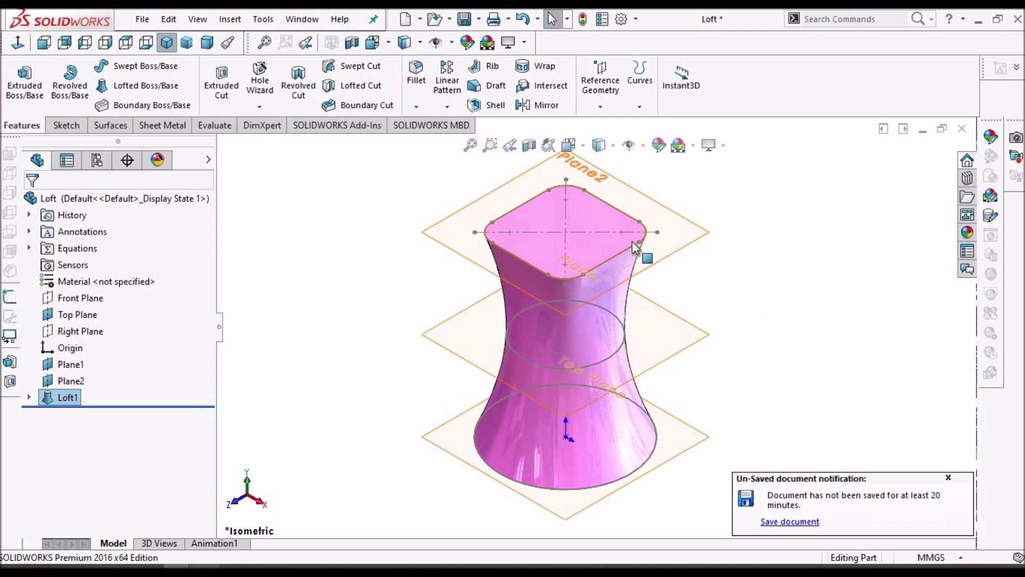
middle_click_drag(550, 235, 626, 404)
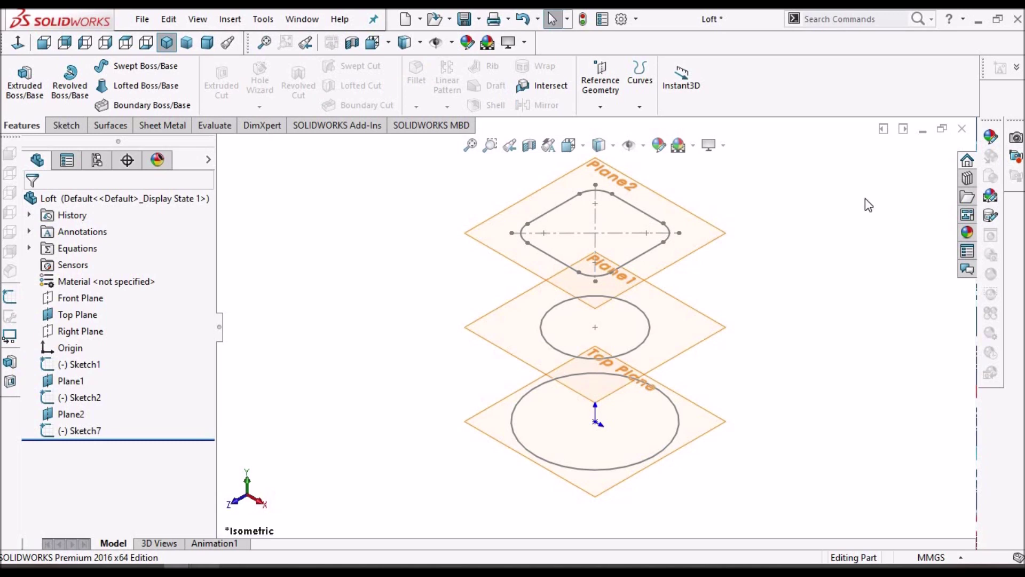
Loft Sketch1, Sketch2 and Sketch7 into a hollow body using a one-direction thin feature 1.0 mm thick.
left_click(150, 83)
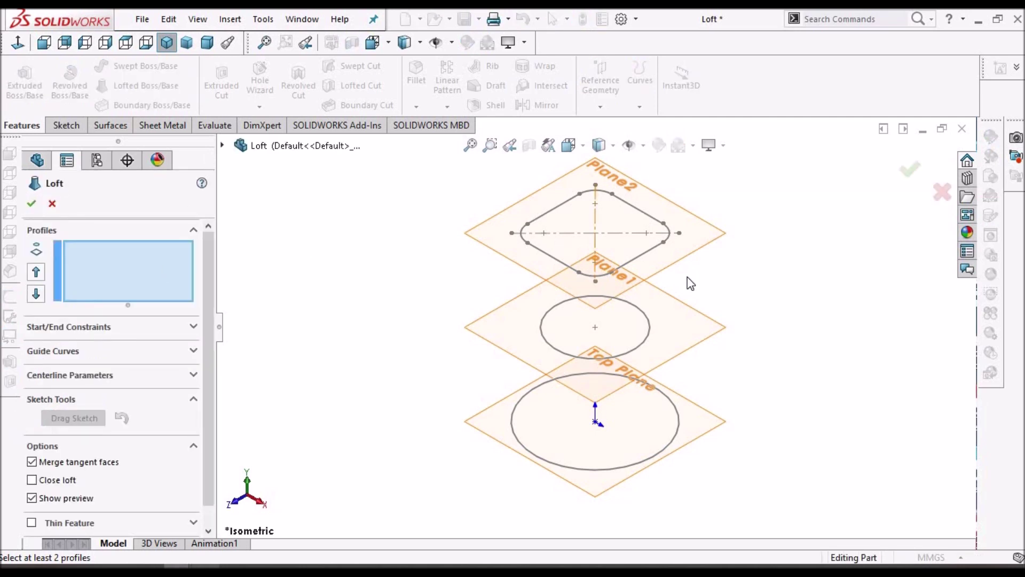
left_click(596, 471)
left_click(577, 356)
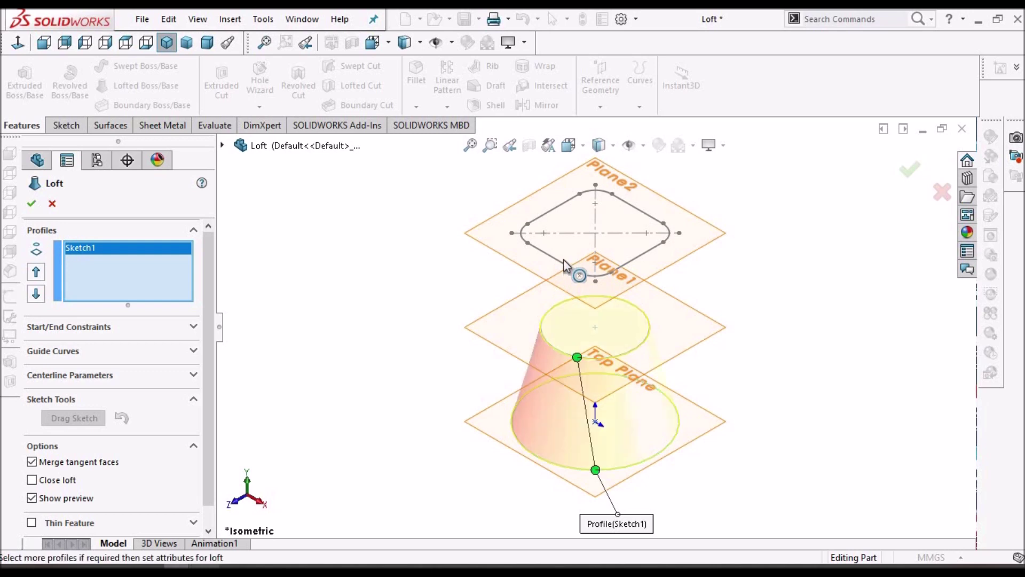
left_click(560, 263)
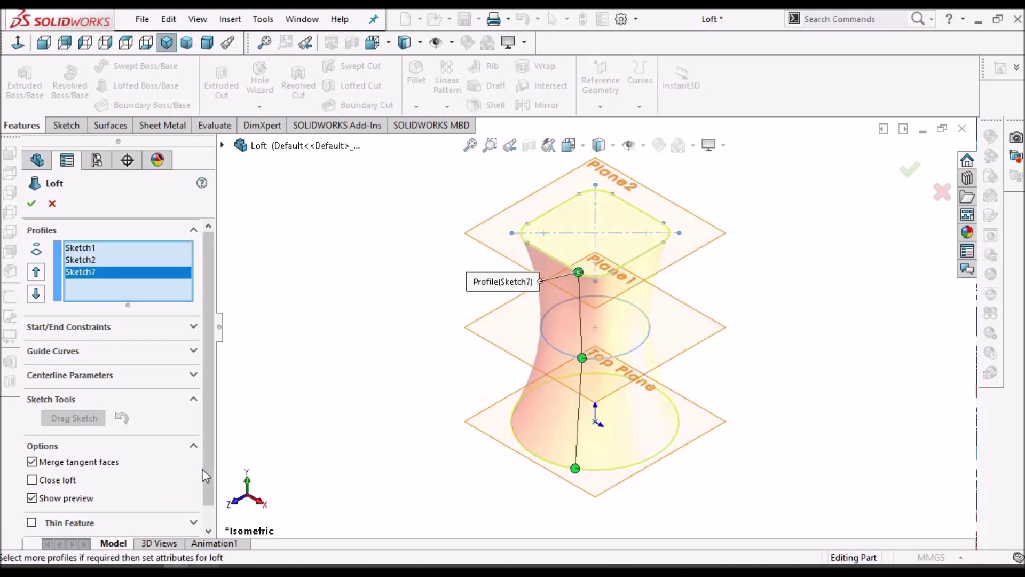
left_click_drag(207, 473, 213, 498)
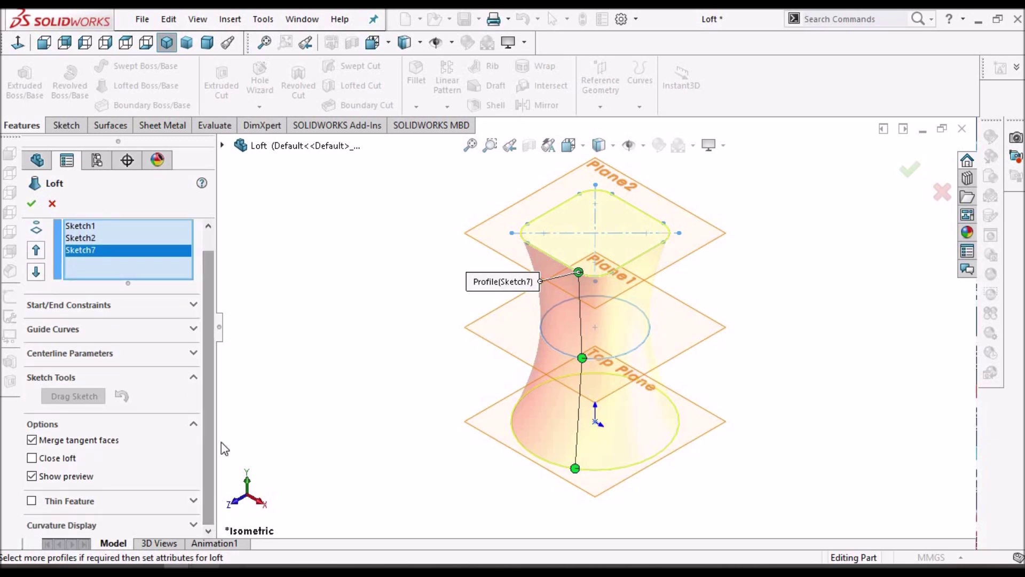
left_click(31, 501)
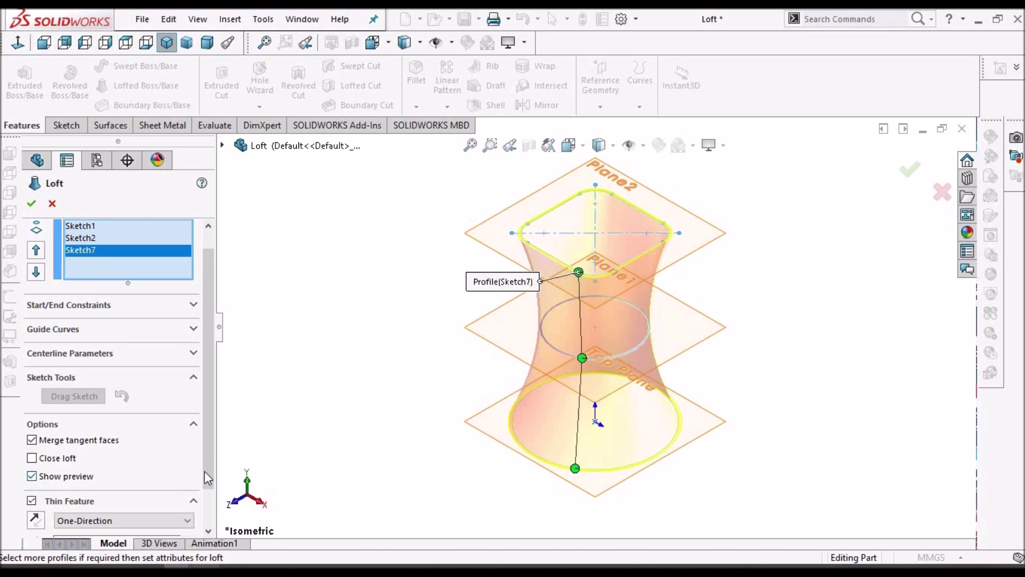
scroll(212, 521, "down", 2)
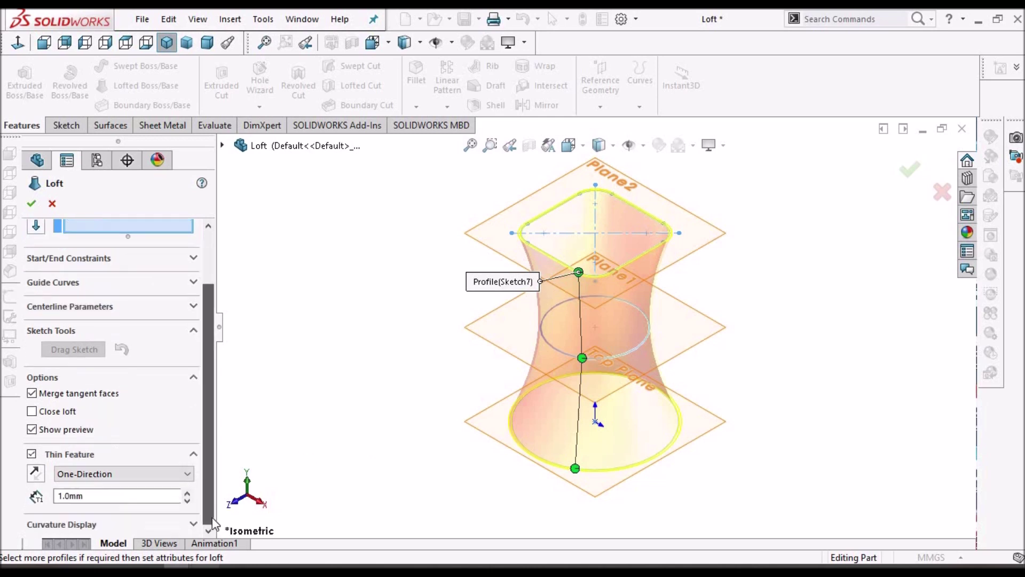
left_click(31, 204)
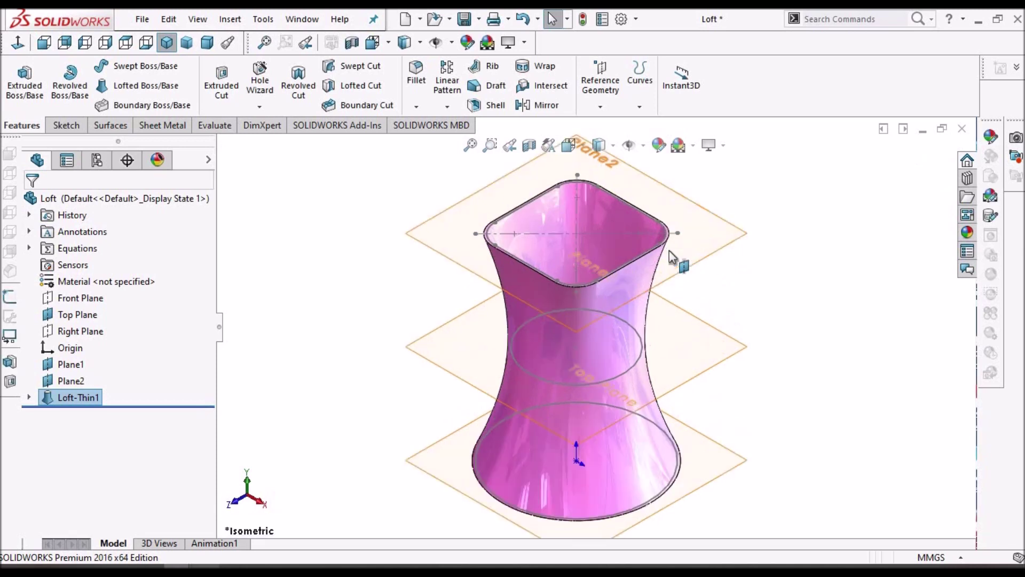
scroll(610, 255, "down", 1)
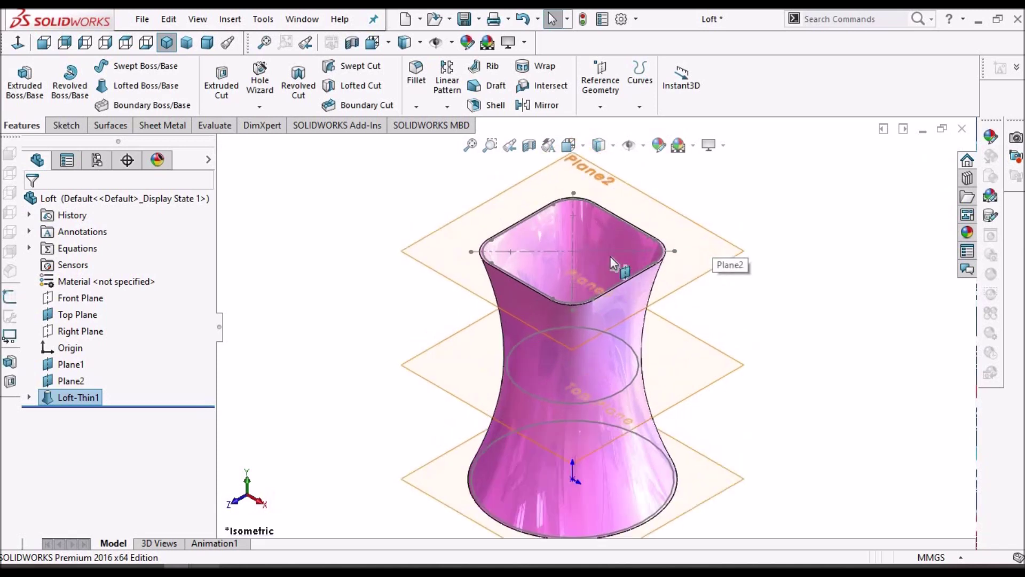
Delete the thin loft feature, leaving its three profile sketches in place.
right_click(89, 402)
left_click(133, 339)
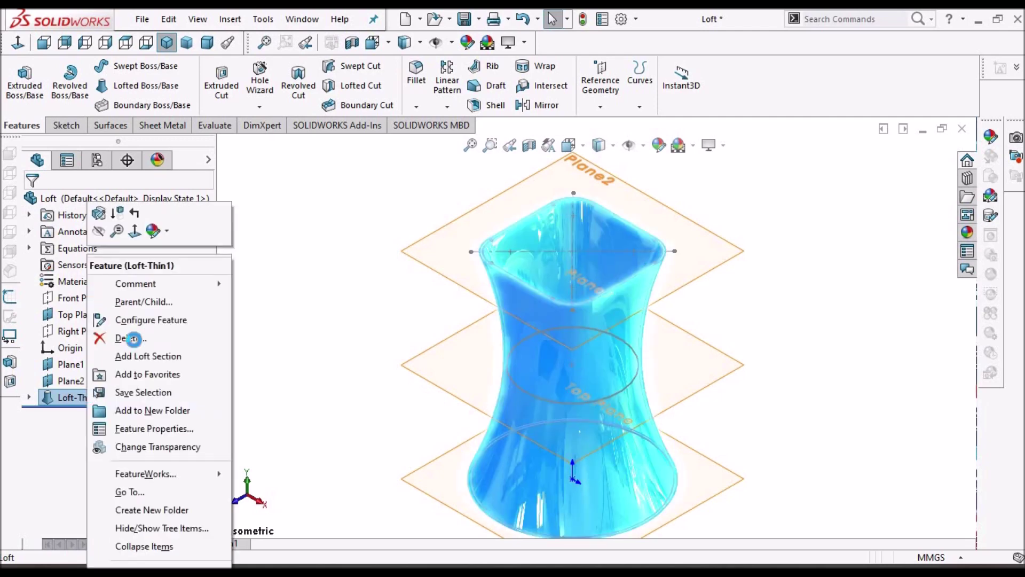
left_click(626, 211)
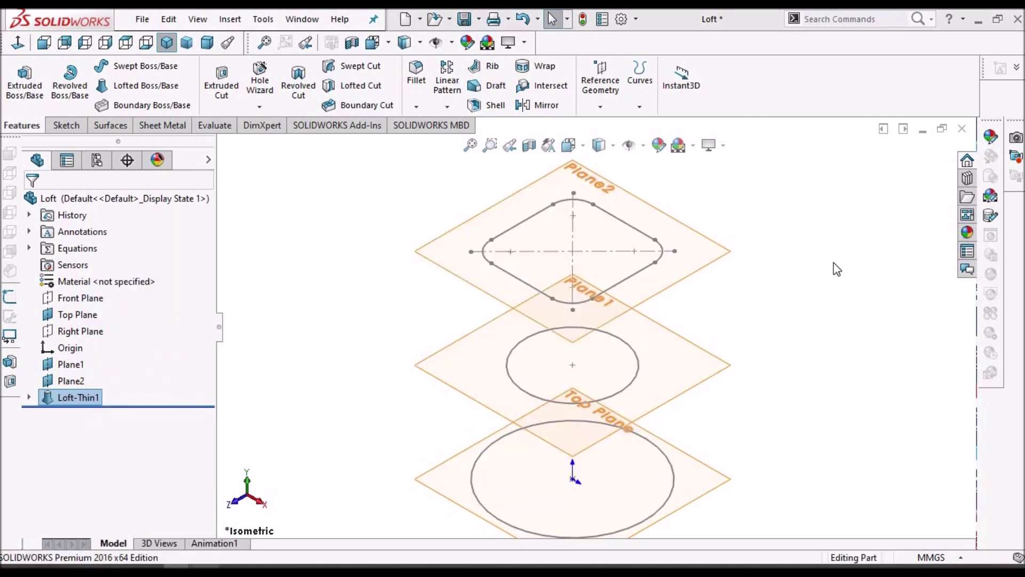
scroll(677, 353, "up", 3)
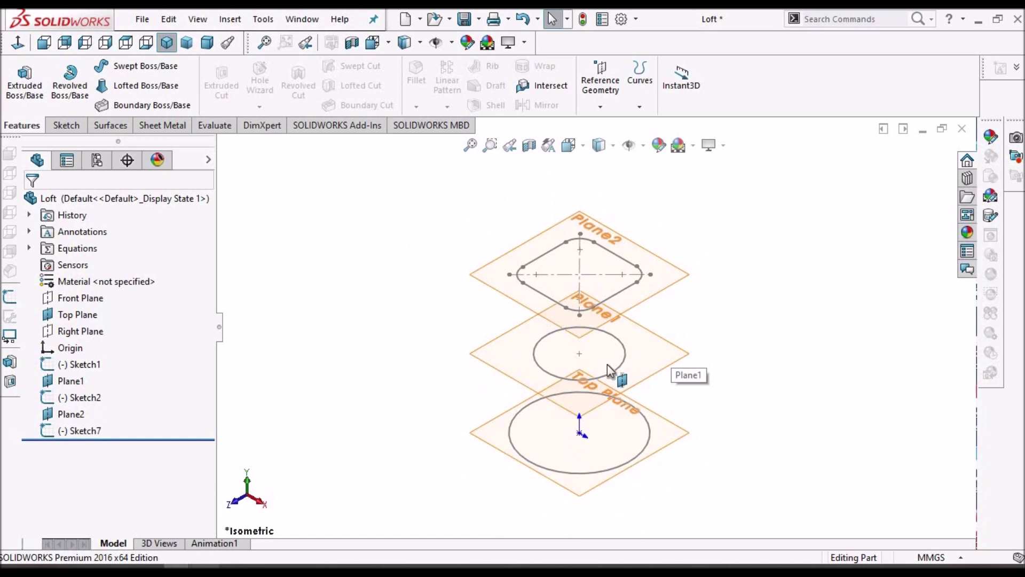
scroll(608, 364, "down", 2)
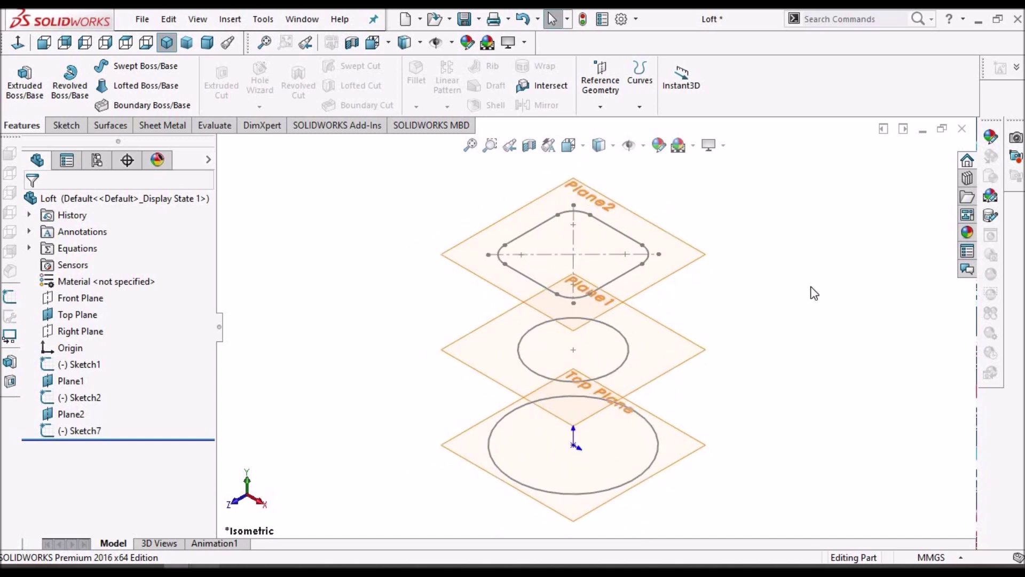
Create a Lofted Surface through Sketch1, Sketch2 and Sketch7, picking the profiles in order from the Top Plane up to Plane2.
left_click(113, 126)
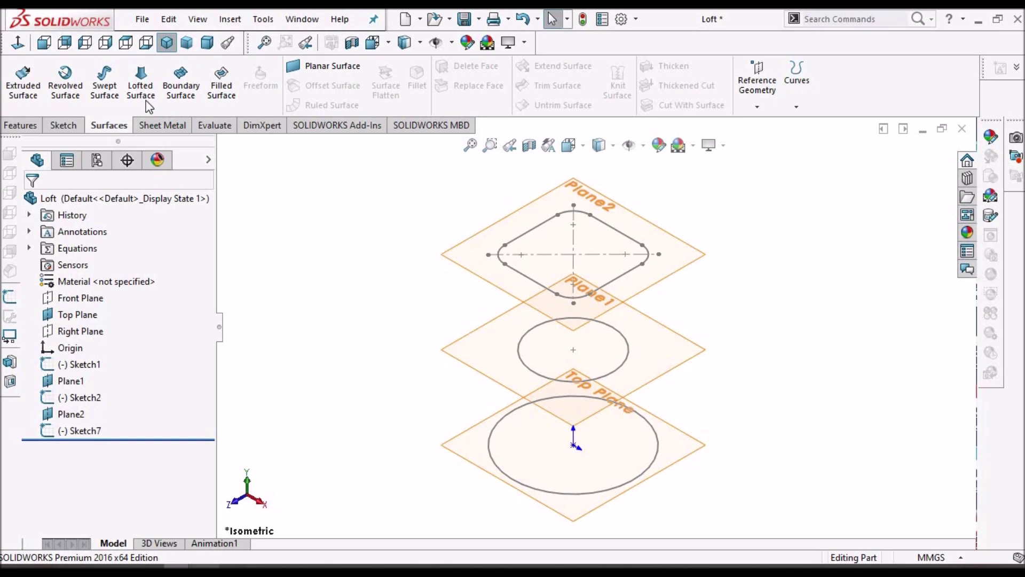
left_click(145, 83)
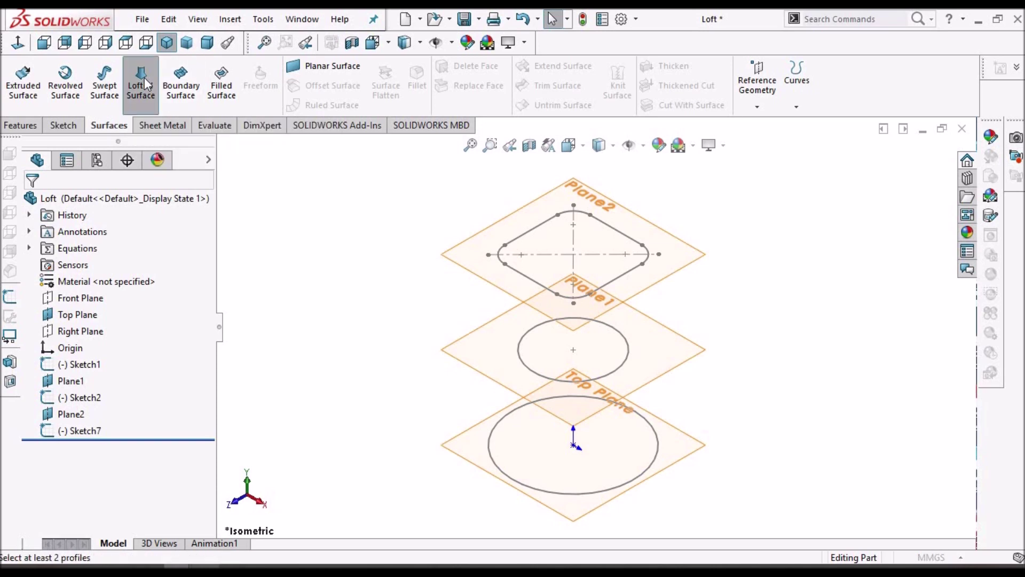
left_click(574, 493)
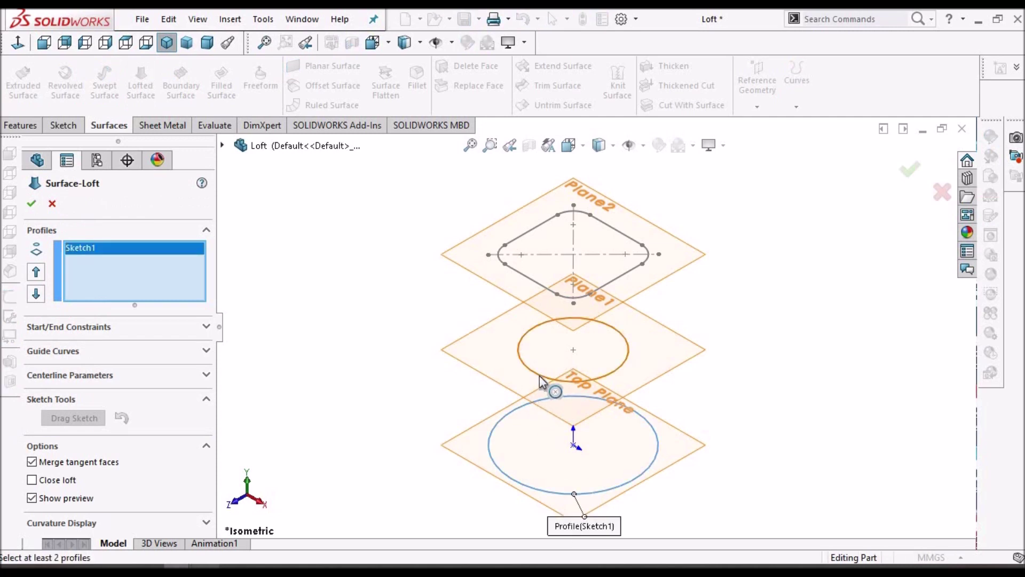
left_click(540, 376)
left_click(539, 282)
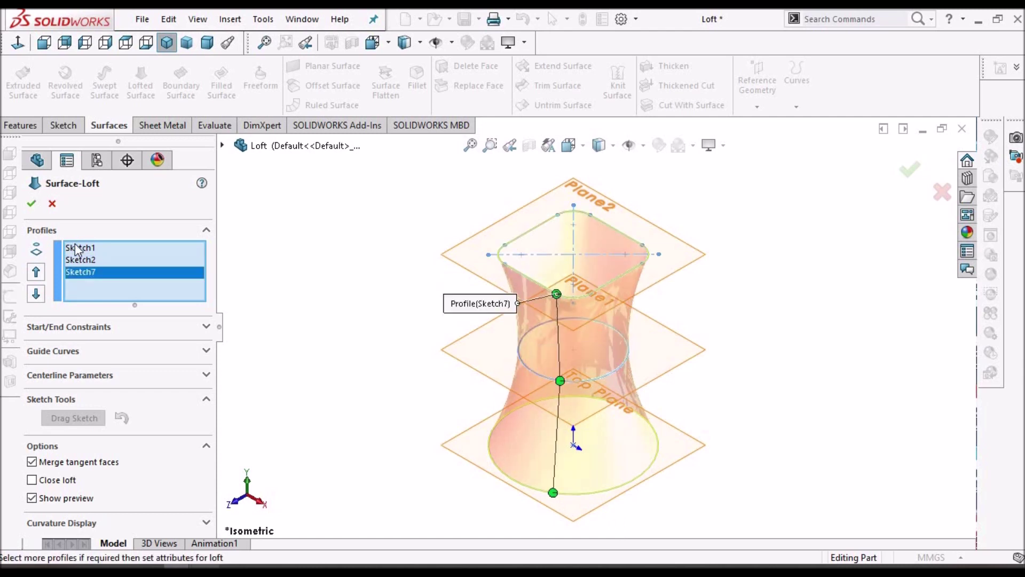
left_click(30, 199)
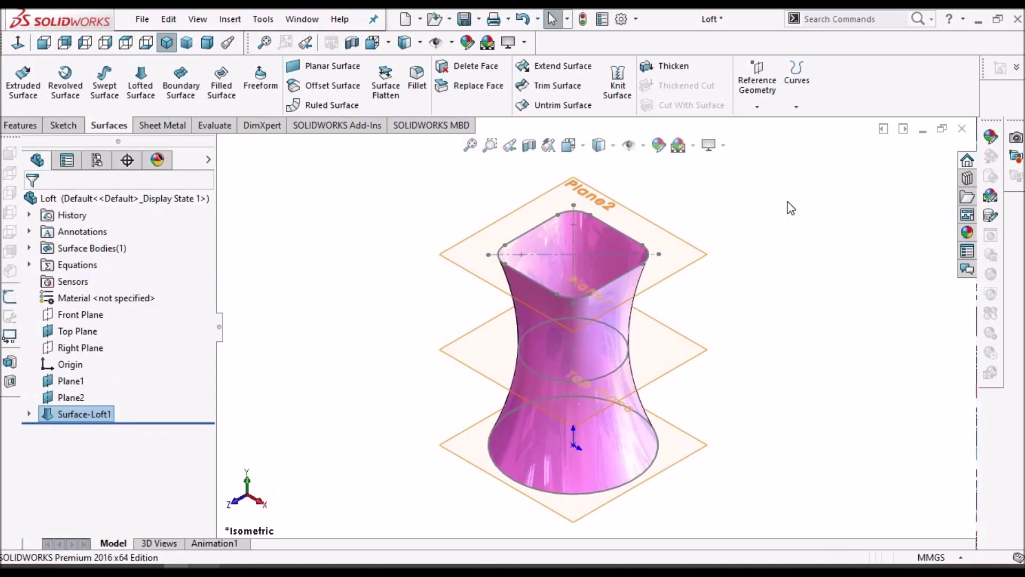
Thicken the lofted surface to both sides with a thickness of 2 mm.
left_click(611, 322)
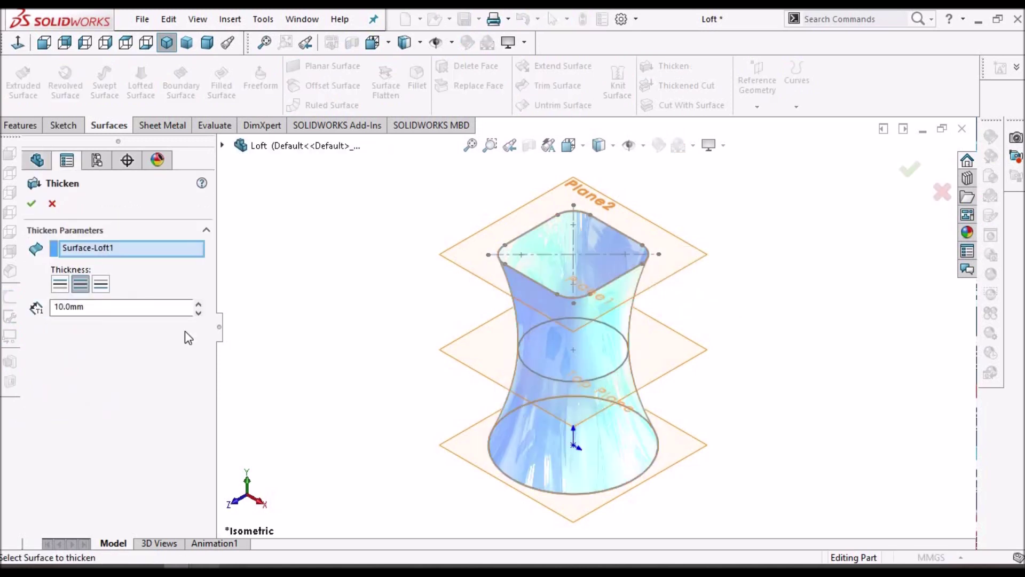
double_click(115, 303)
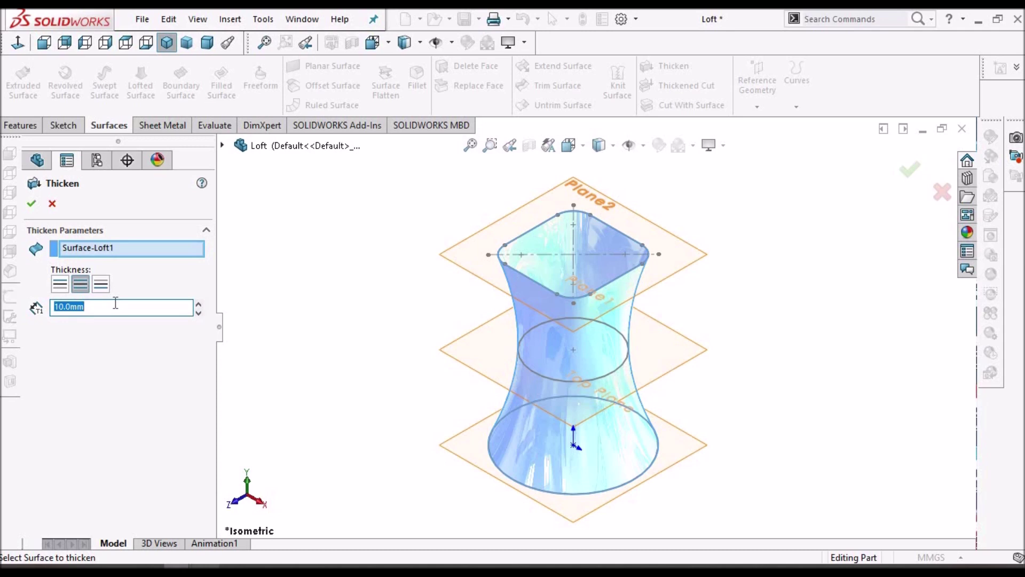
type("2")
key("Return")
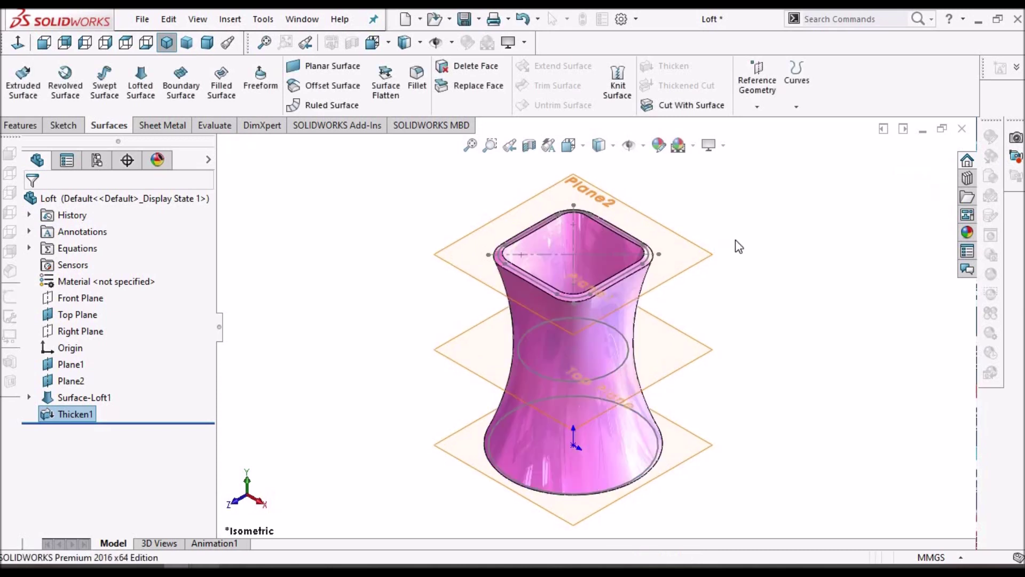
left_click(739, 246)
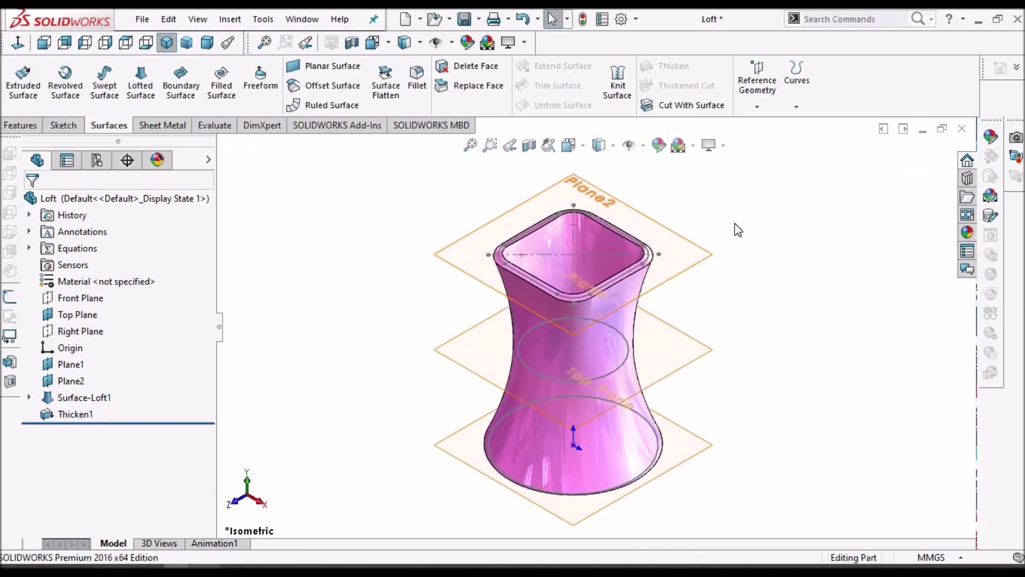
scroll(595, 331, "up", 2)
Check the sheet loft example in Desc.pdf, switch to the Part1 document in SOLIDWORKS and select Sketch1.
key("alt+Tab")
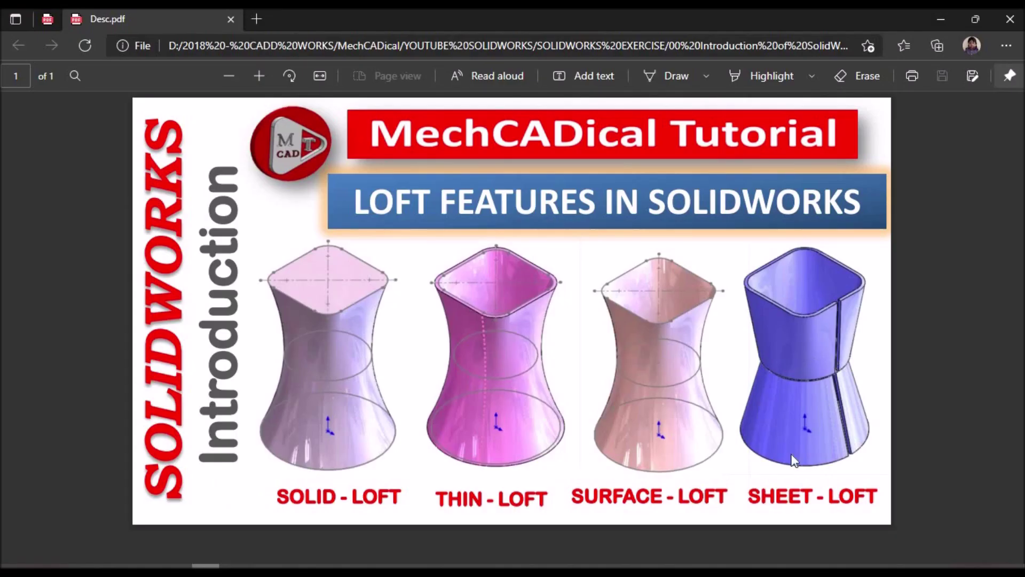
key("alt+Tab")
left_click(301, 19)
left_click(329, 180)
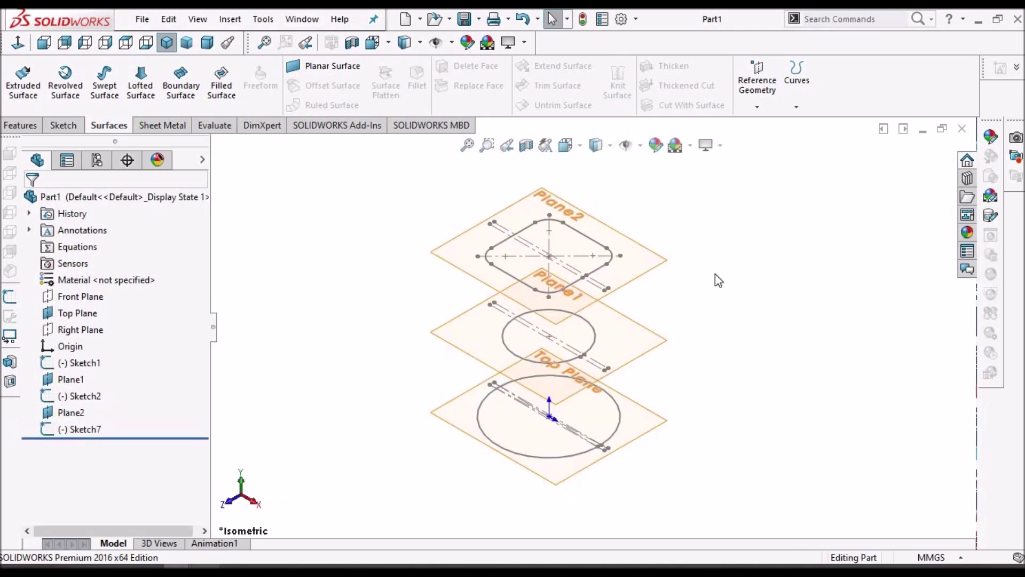
left_click(84, 368)
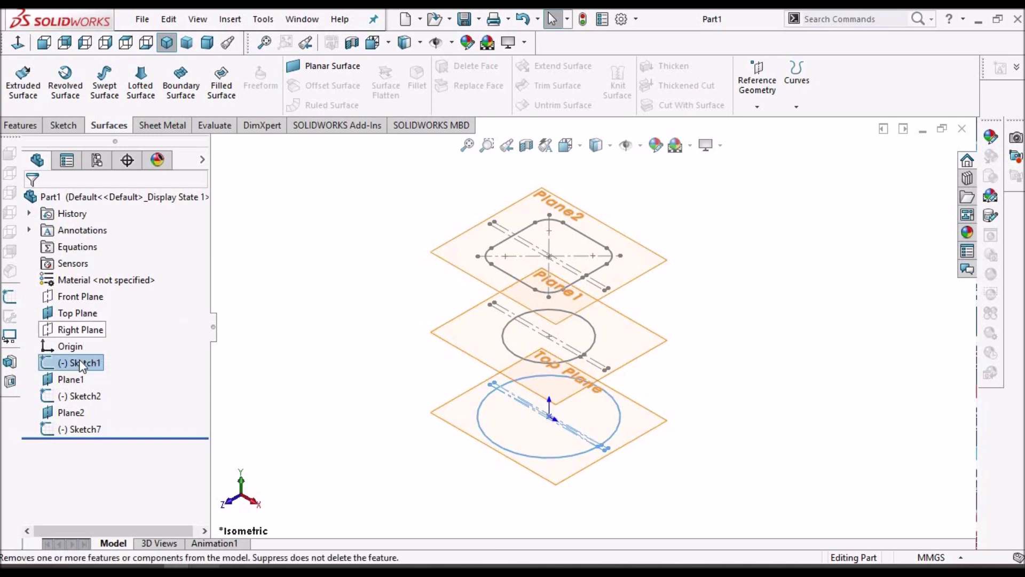
Open Sketch1 for editing, examine the opening in its circular profile and the surrounding construction lines, and exit the sketch.
right_click(81, 366)
left_click(106, 246)
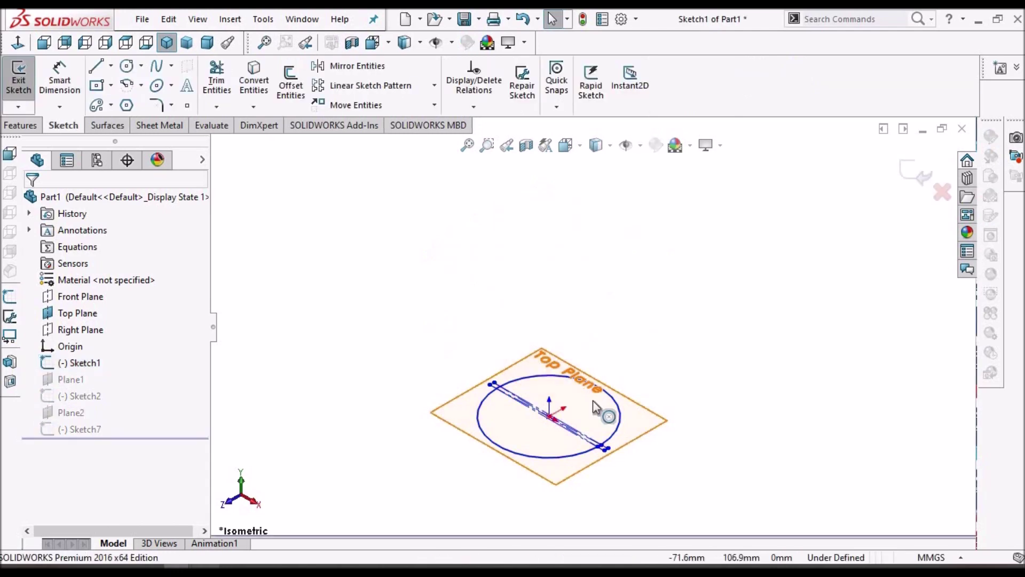
scroll(603, 450, "down", 6)
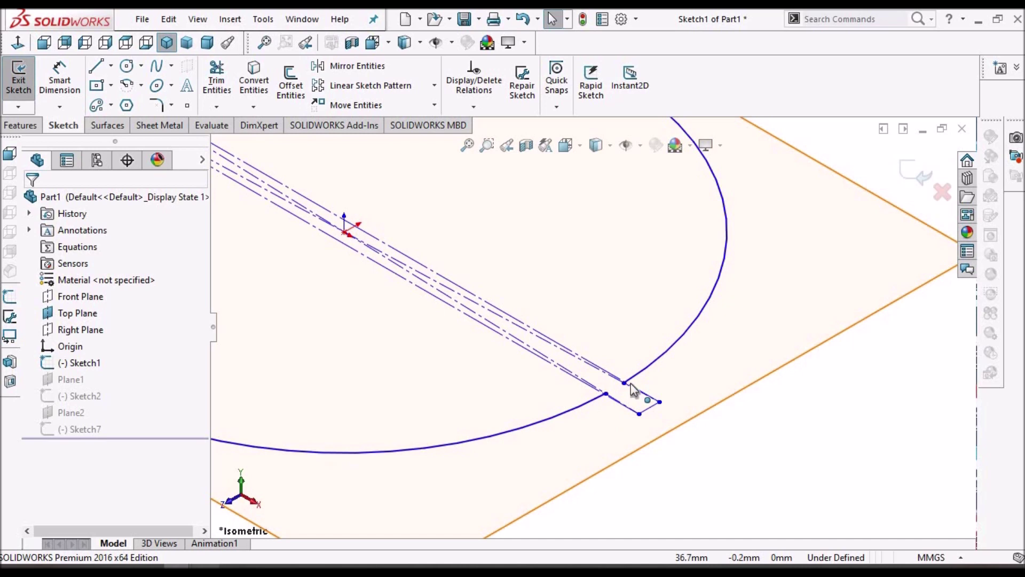
scroll(694, 331, "up", 1)
key("f")
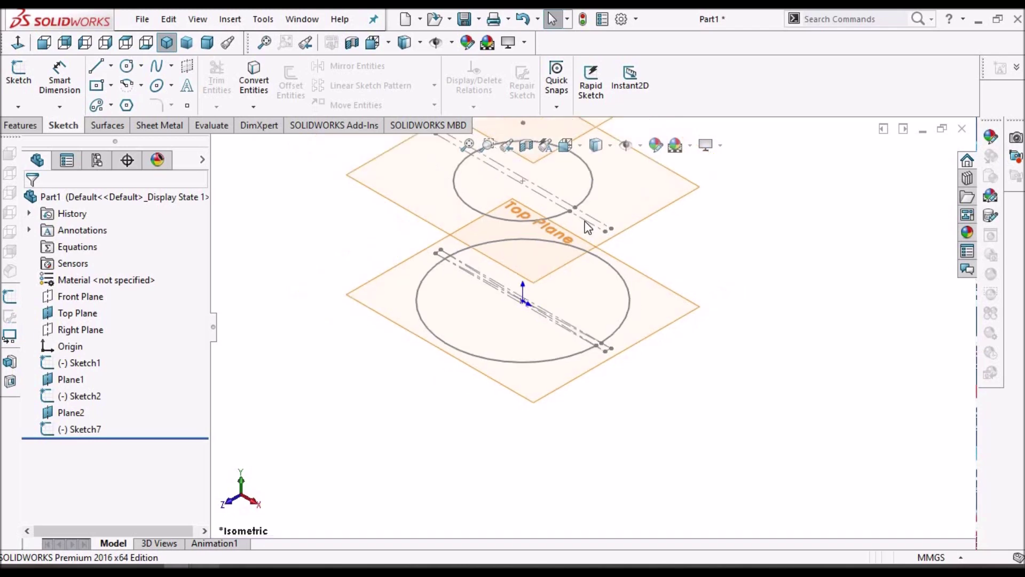
key("f")
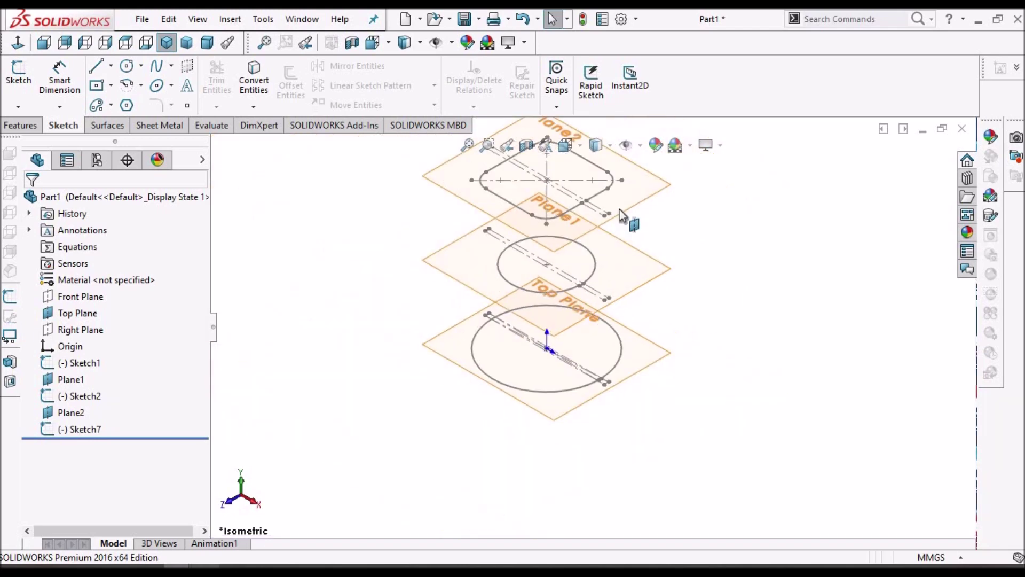
scroll(621, 215, "down", 4)
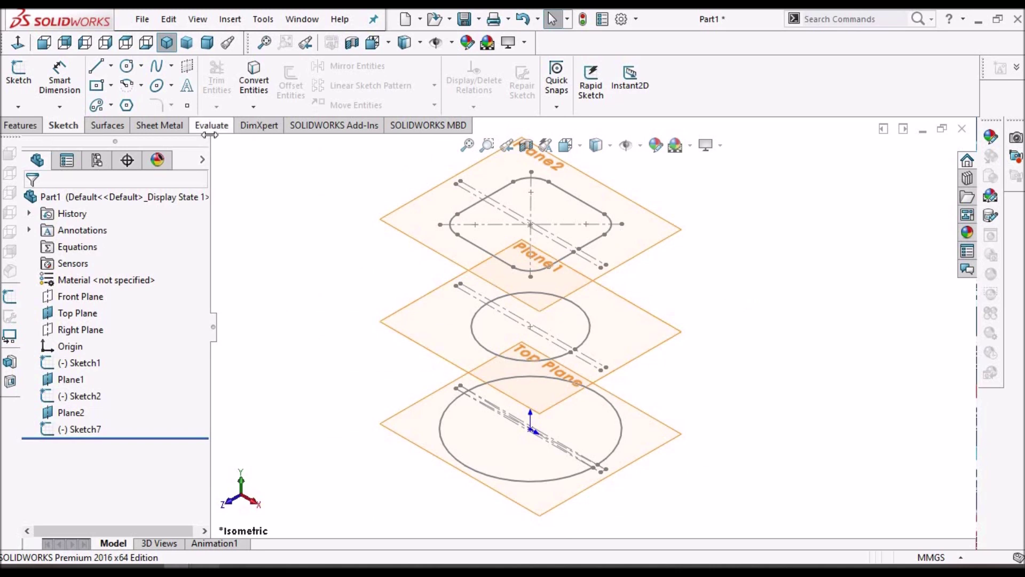
Create a Formed Lofted Bend 2 mm thick from Sketch1 to Sketch2, trying to add Sketch7 as a third profile.
left_click(147, 129)
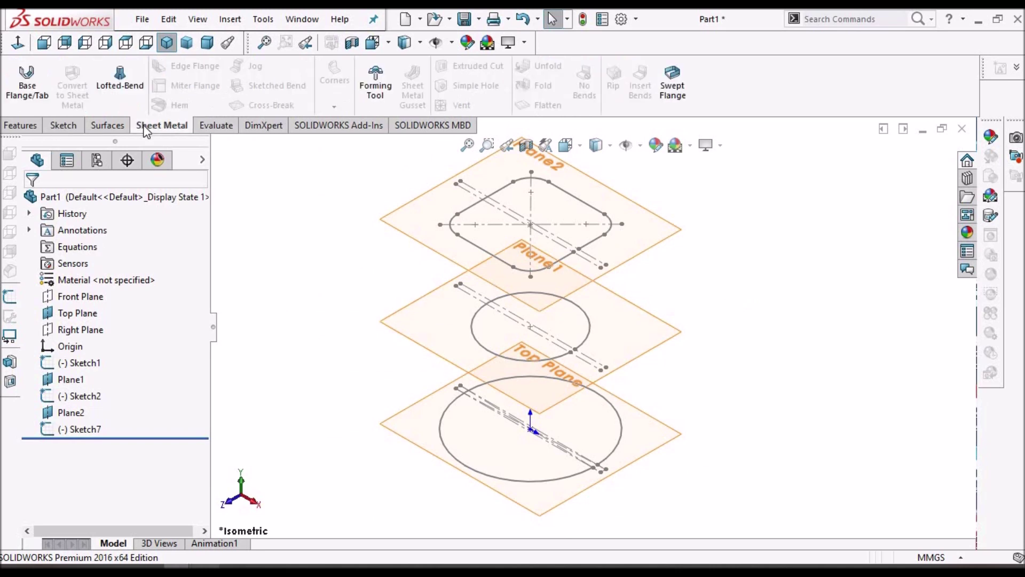
left_click(120, 85)
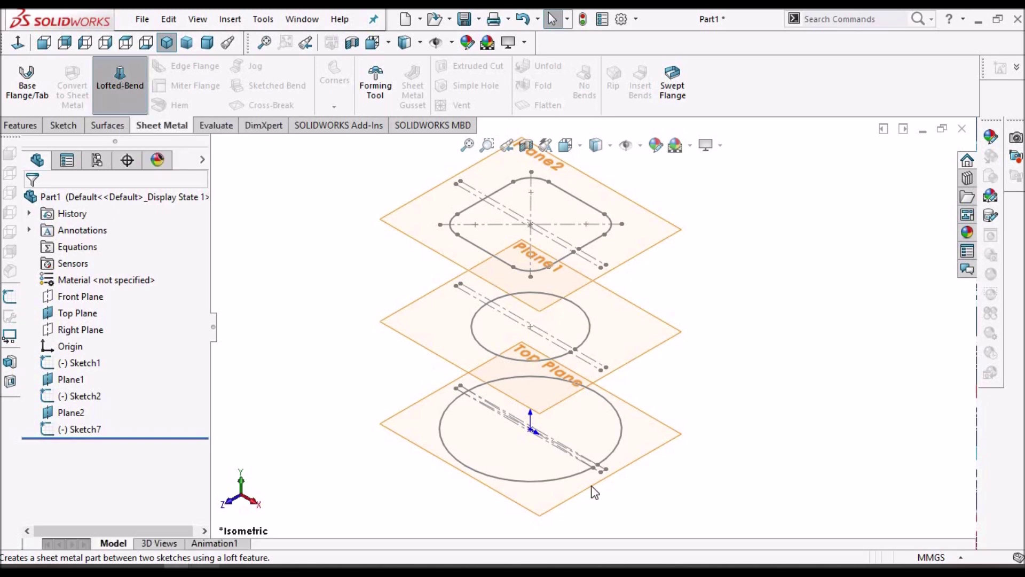
left_click(540, 480)
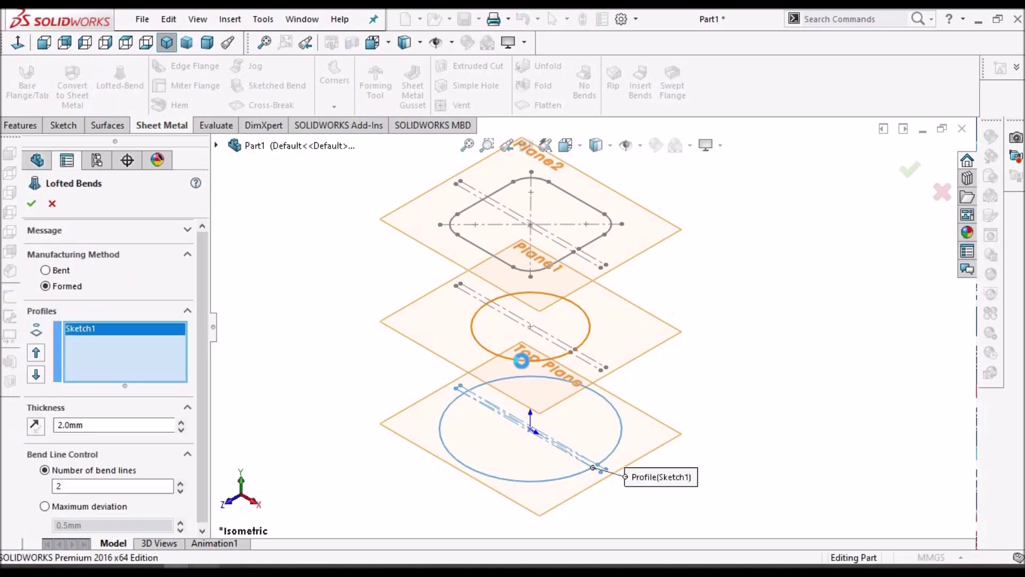
left_click(530, 363)
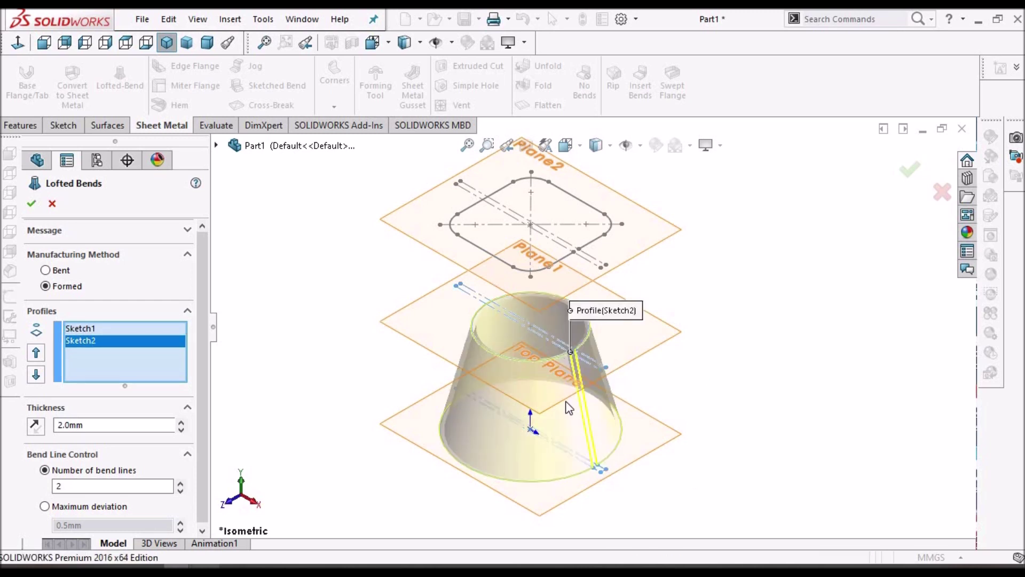
left_click(485, 258)
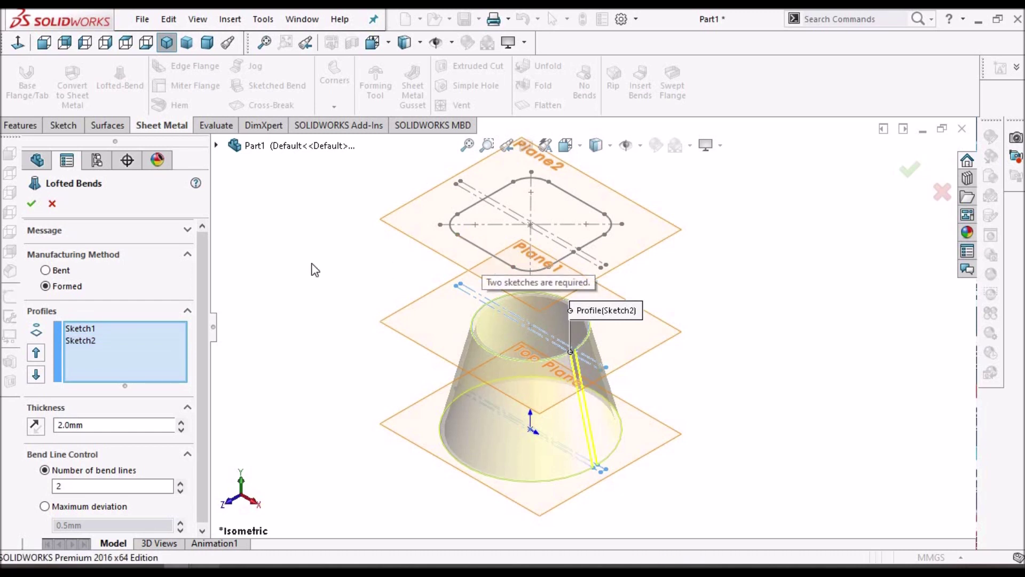
left_click(31, 203)
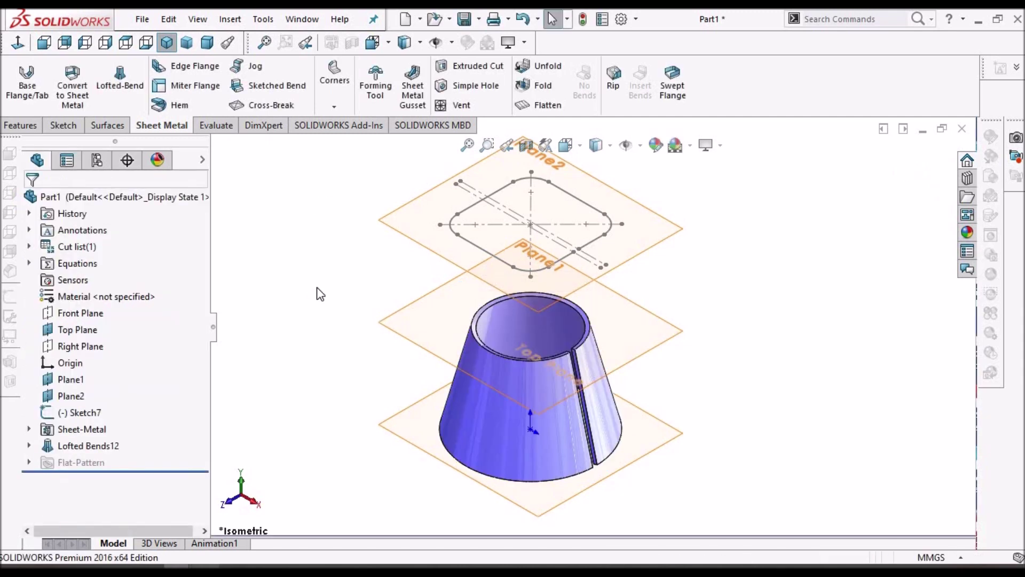
Delete the lofted bend between the two circular sketches and create a 2 mm thick Formed Lofted Bend from Sketch7 to Sketch2.
right_click(94, 448)
left_click(134, 356)
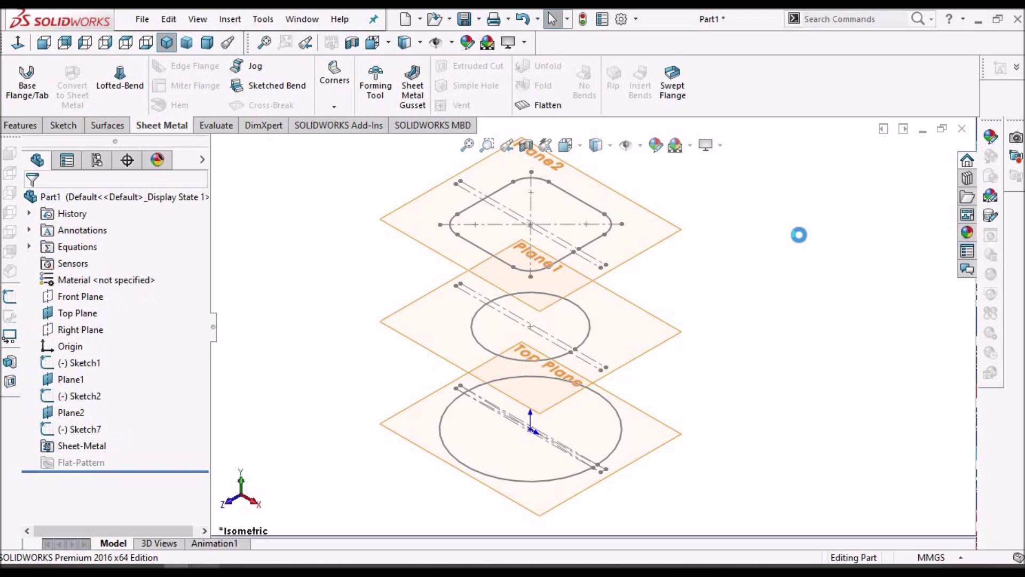
left_click(119, 81)
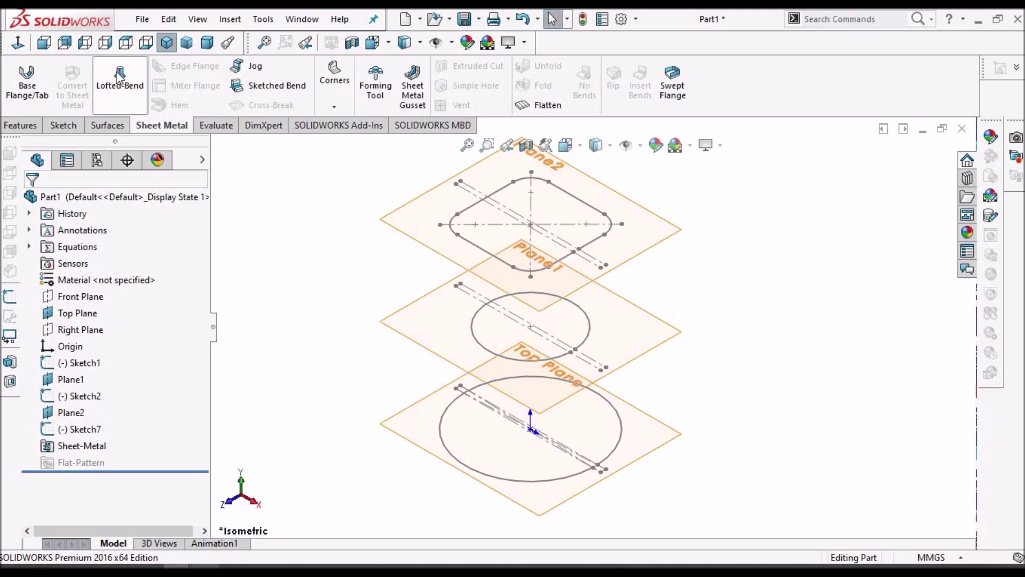
left_click(512, 266)
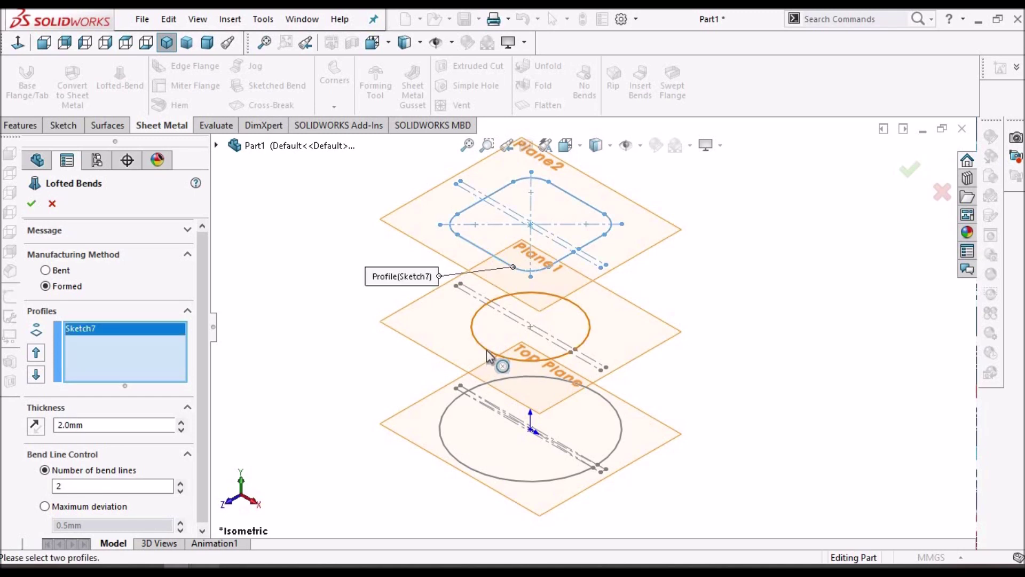
left_click(486, 350)
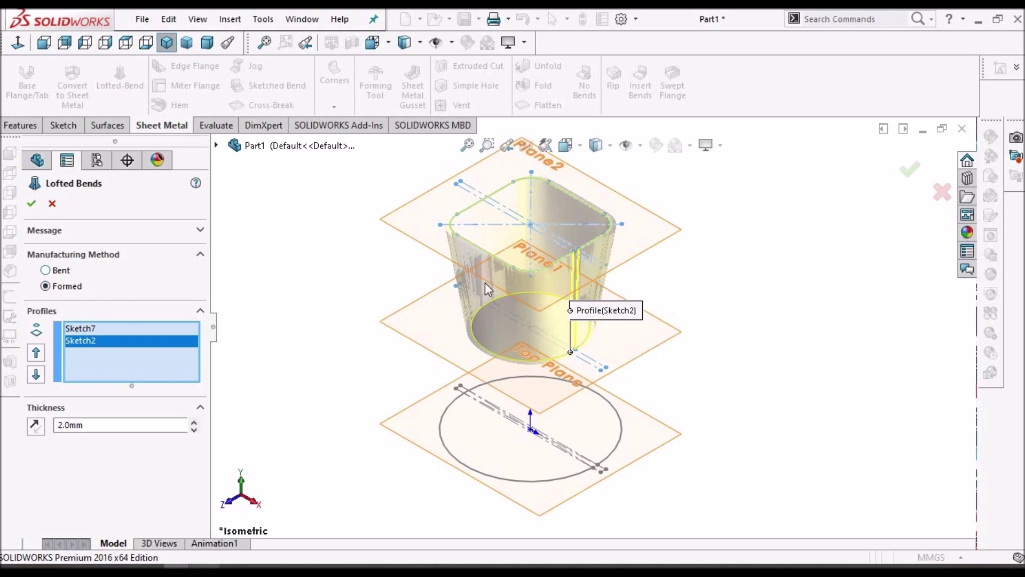
scroll(564, 313, "down", 2)
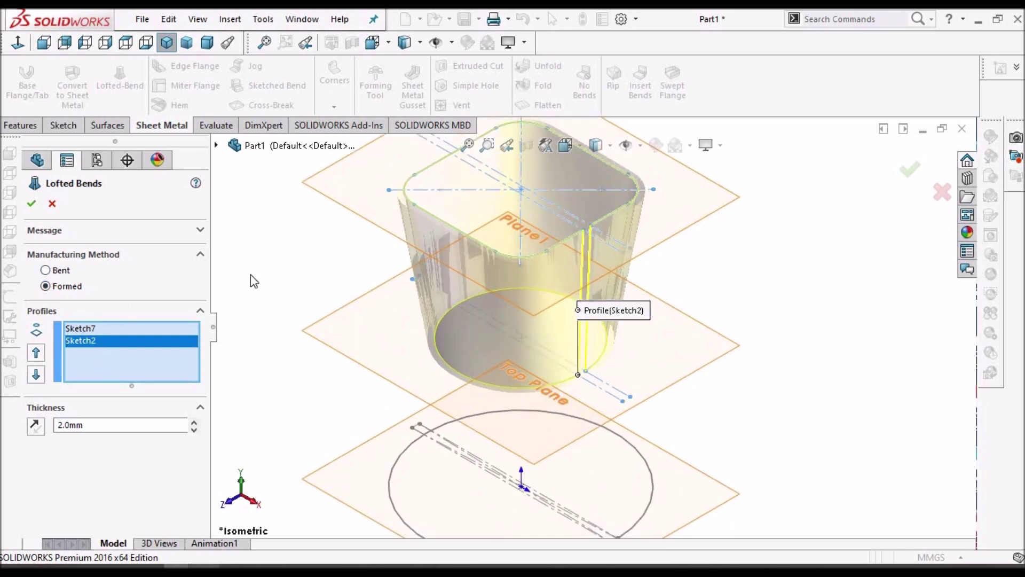
left_click(31, 203)
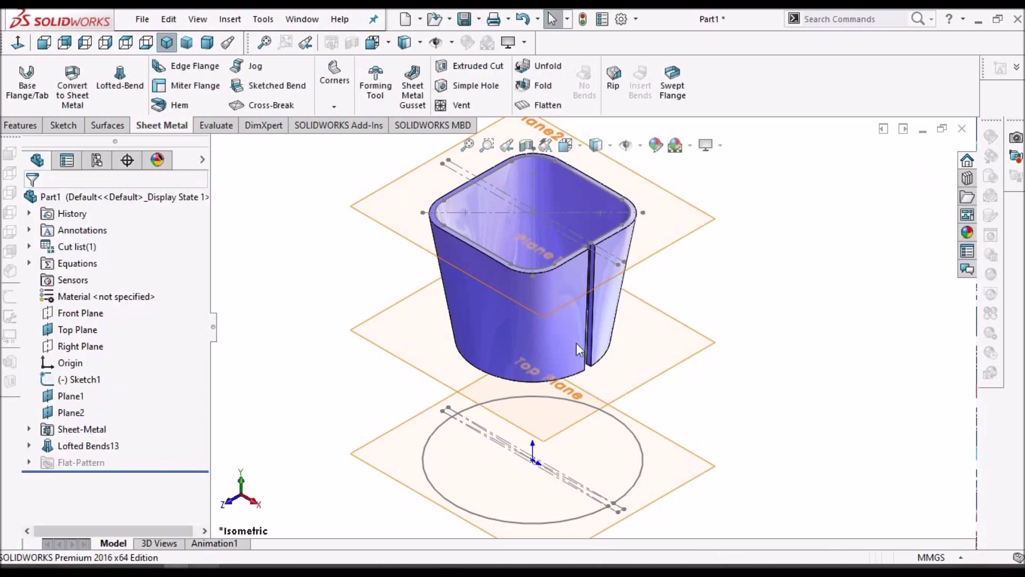
Delete the lofted bend between Sketch7 and Sketch2, leaving the profile sketches in place.
right_click(89, 449)
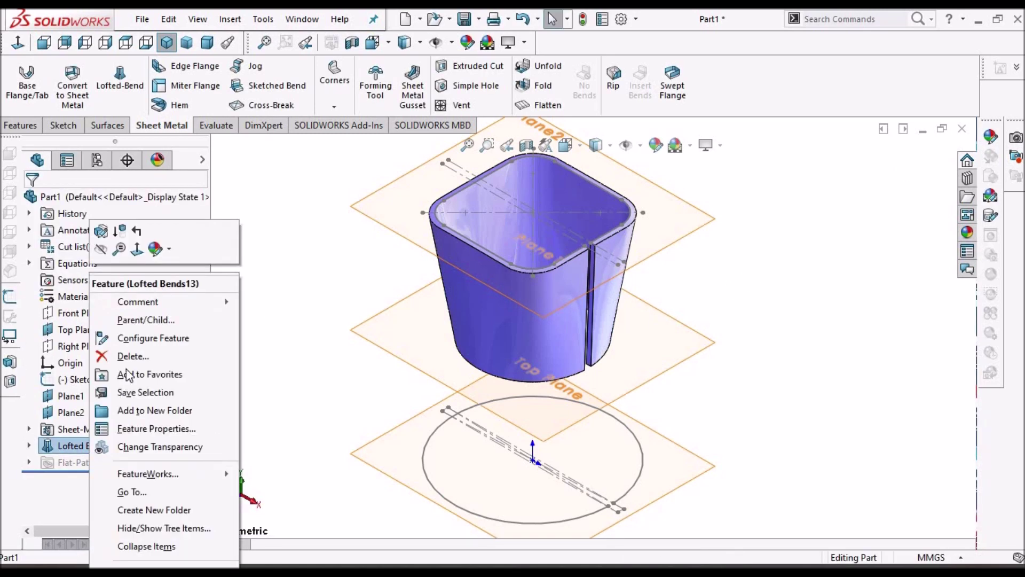
left_click(132, 356)
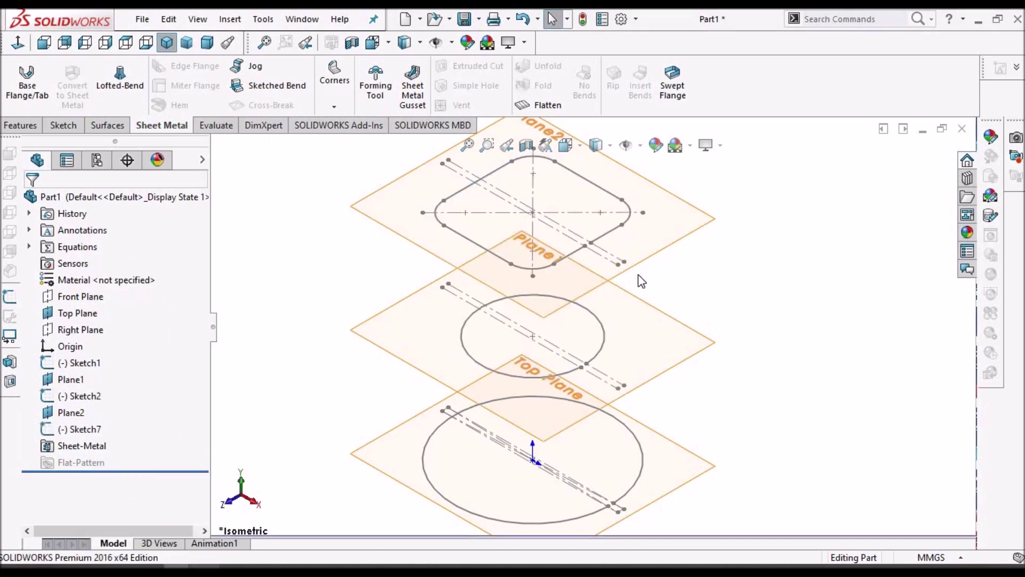
key("z")
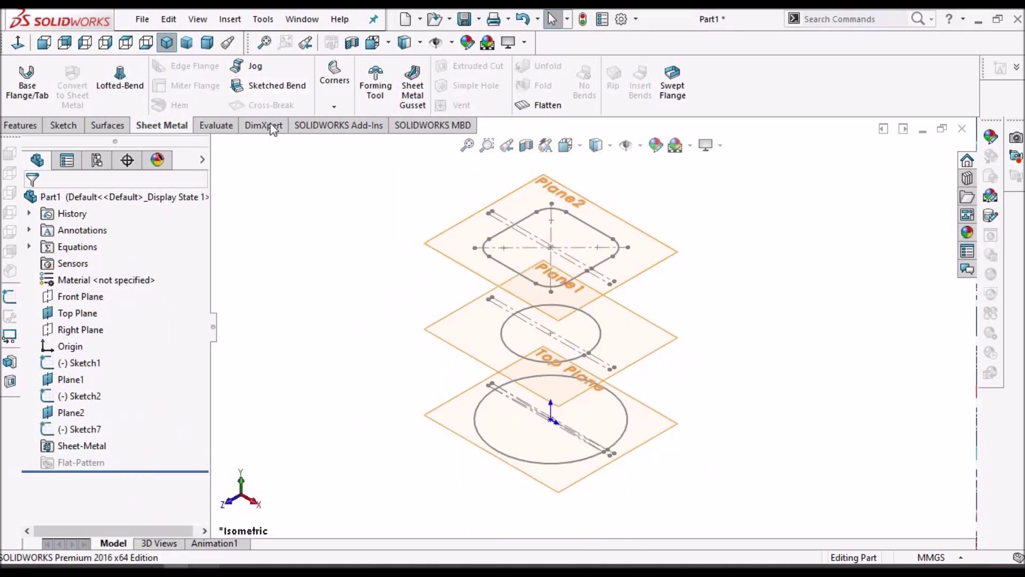
Create a Lofted Bend from Sketch7 to Sketch2 with the Bent method, Number of Bends faceting, facet value 2 and 2 mm thickness.
left_click(119, 85)
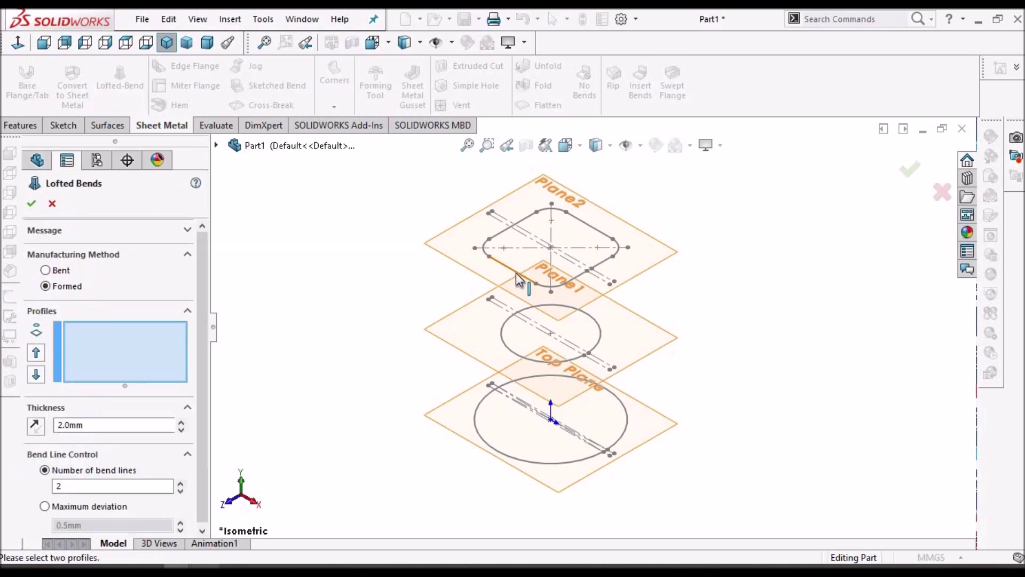
left_click(520, 357)
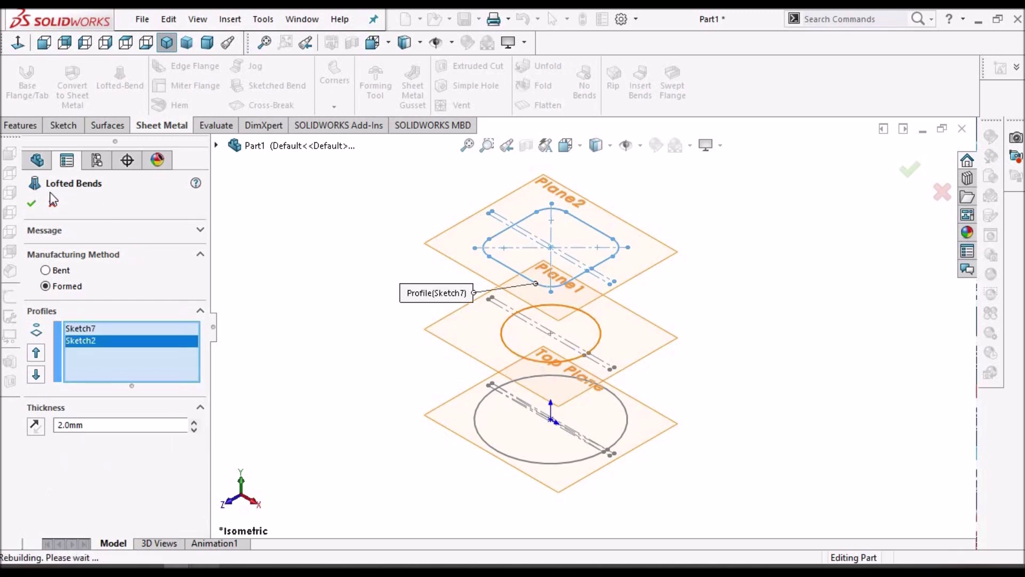
left_click(46, 270)
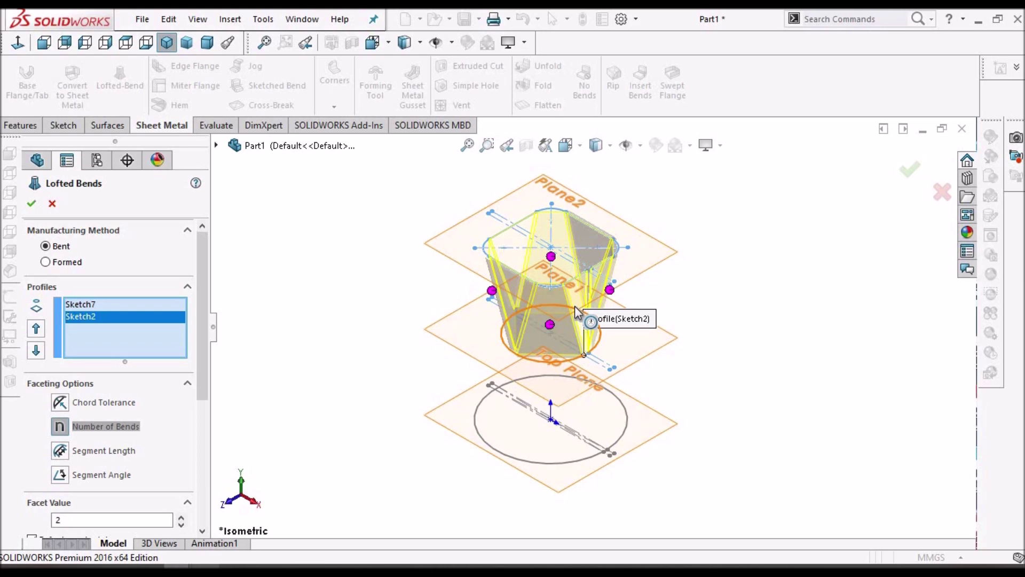
scroll(575, 306, "down", 3)
scroll(575, 306, "up", 2)
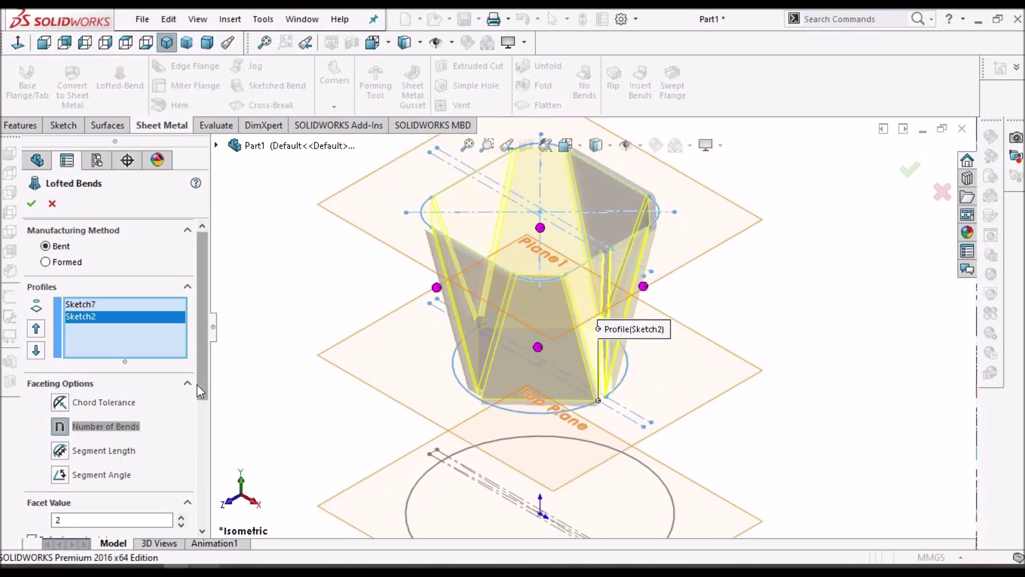
scroll(197, 385, "down", 3)
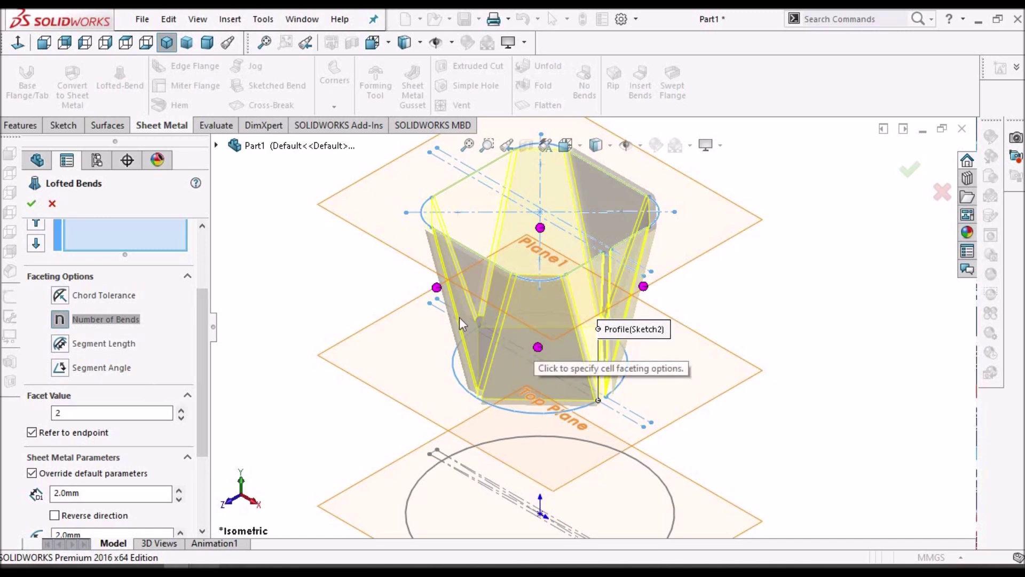
left_click(32, 205)
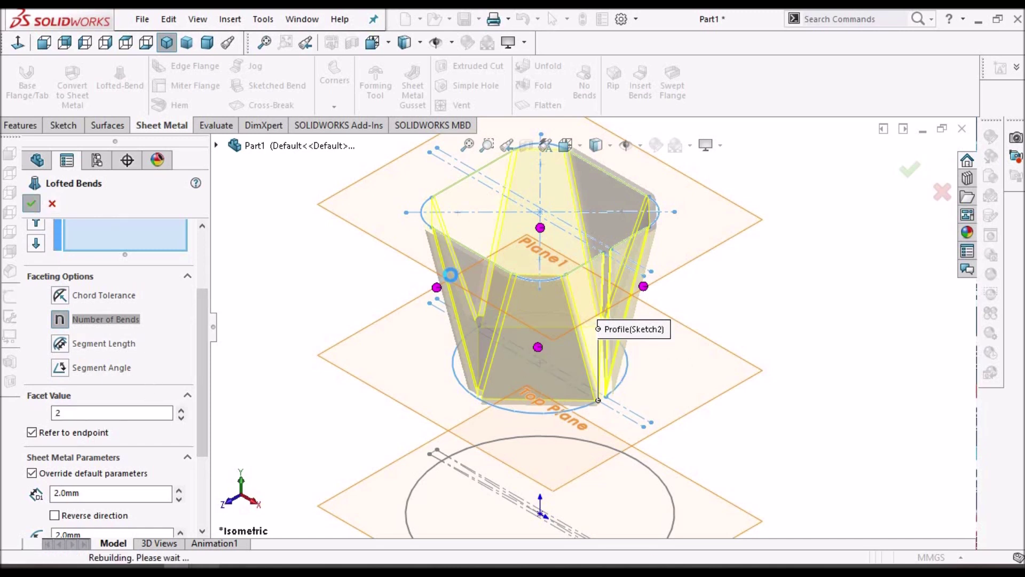
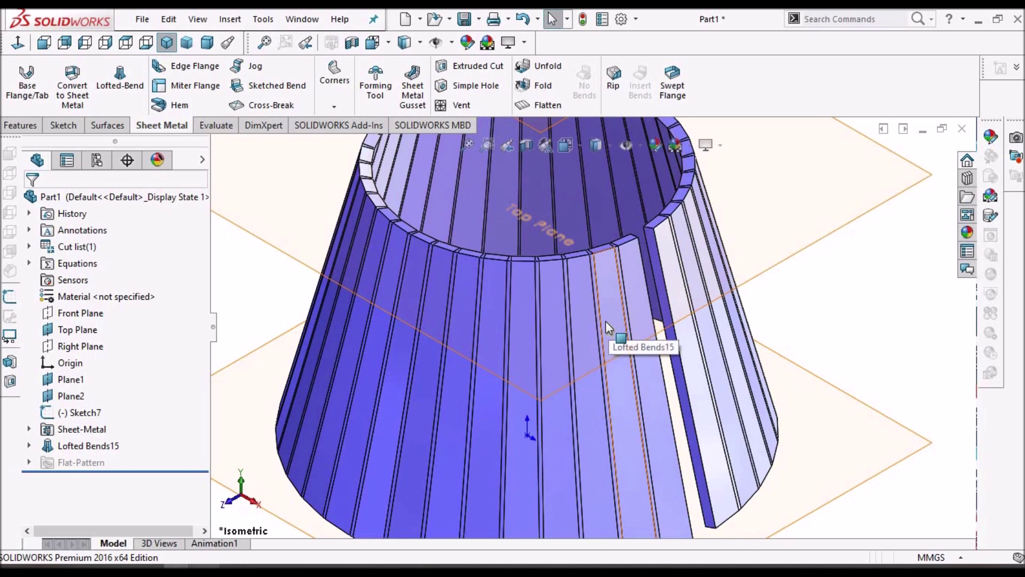
Delete the faceted lofted bend between the two circular profiles, keeping its sketches.
scroll(606, 322, "up", 3)
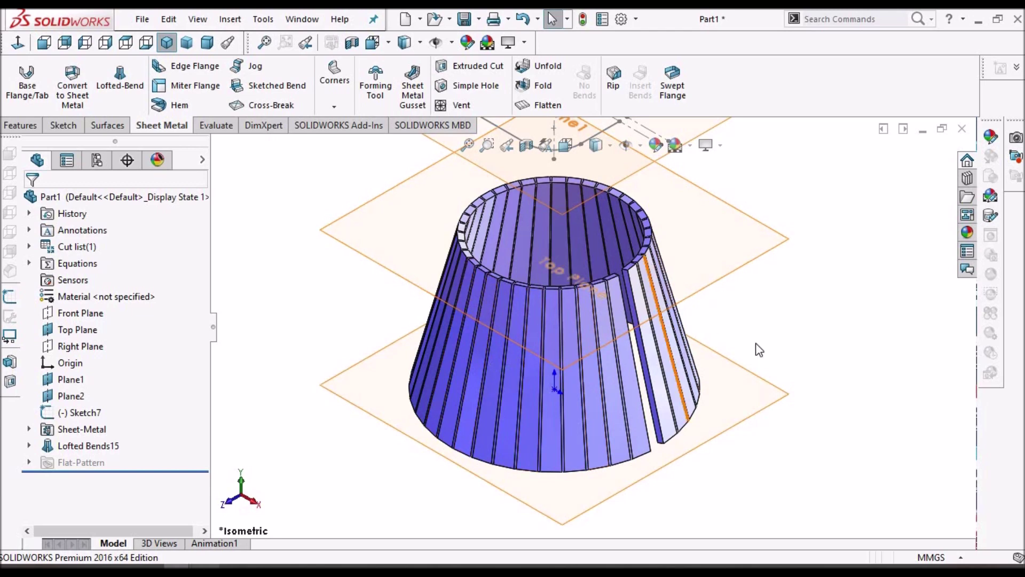
right_click(95, 453)
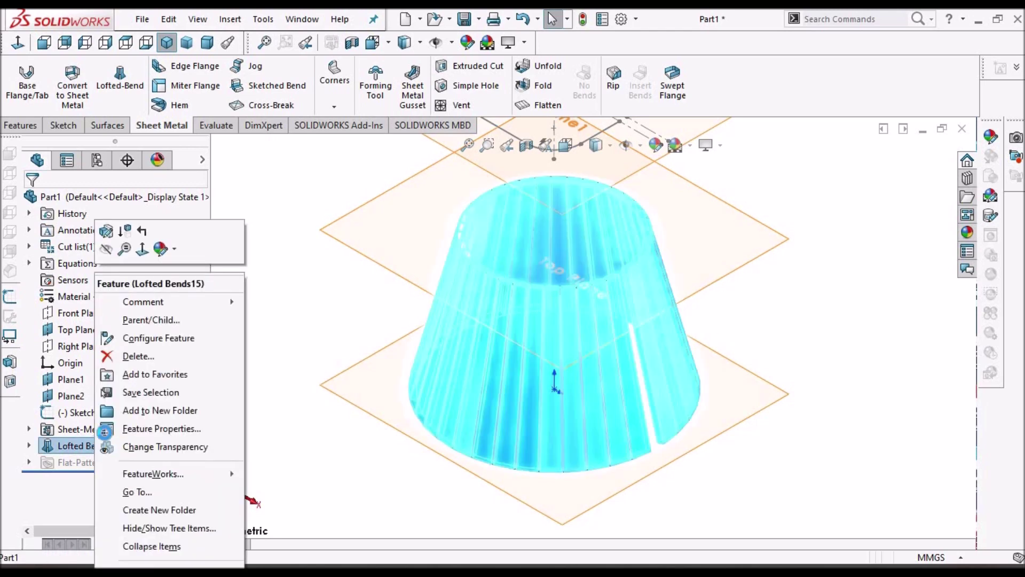
left_click(137, 356)
key("f")
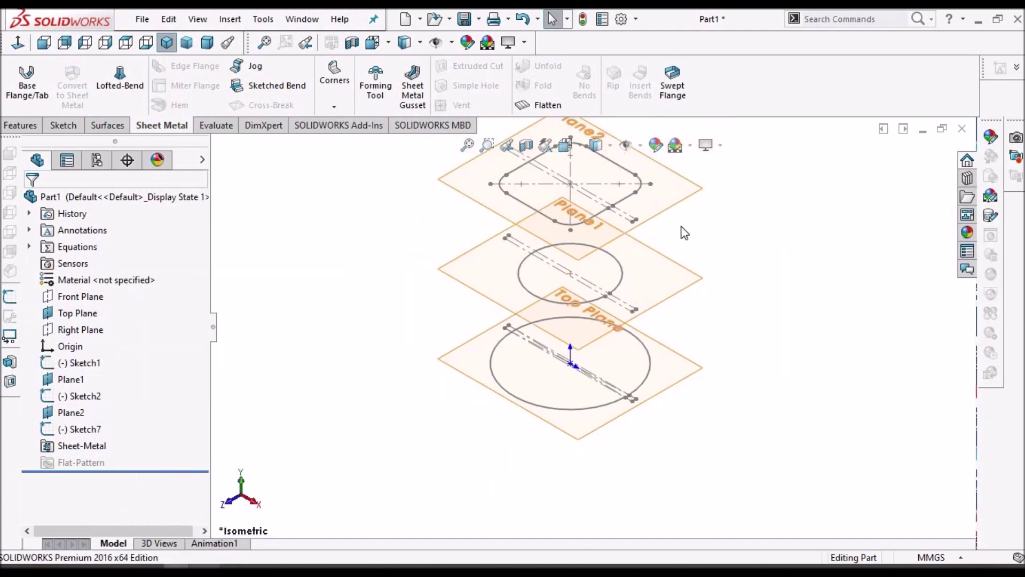
Create a Lofted Bend with the Formed method from Sketch2 to Sketch1, 2 mm thick, and inspect its seam gap.
left_click(123, 80)
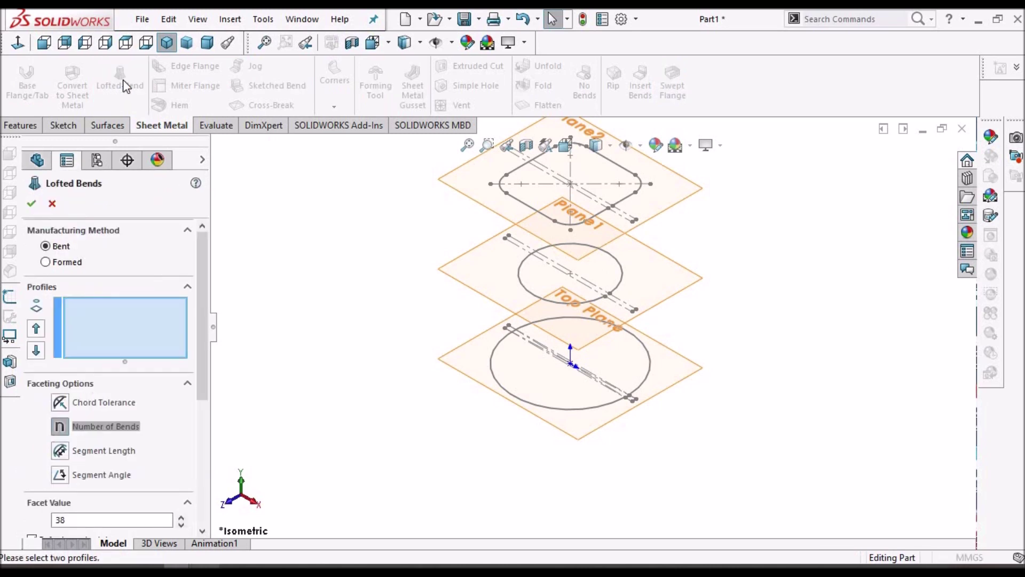
left_click(45, 262)
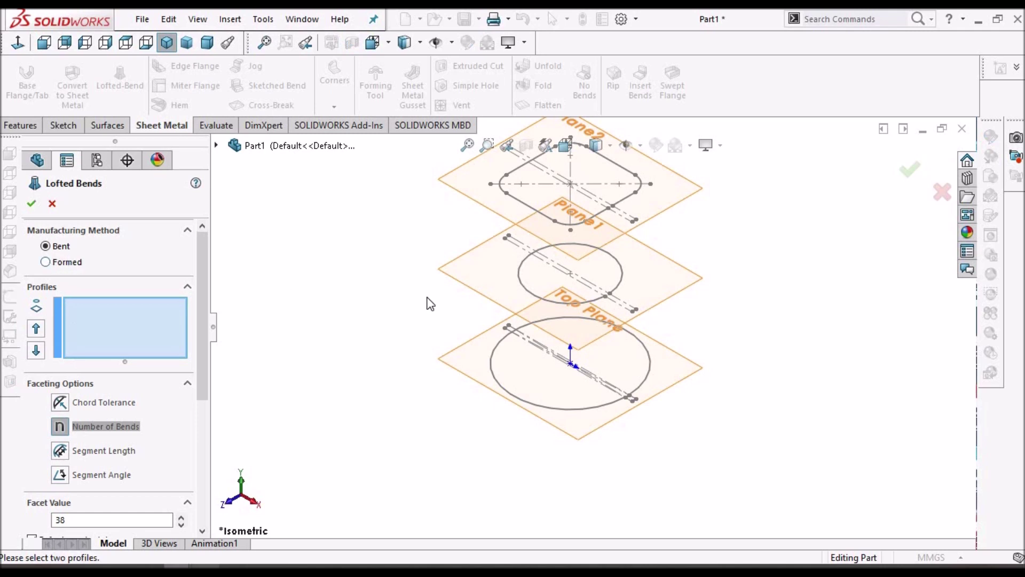
left_click(539, 300)
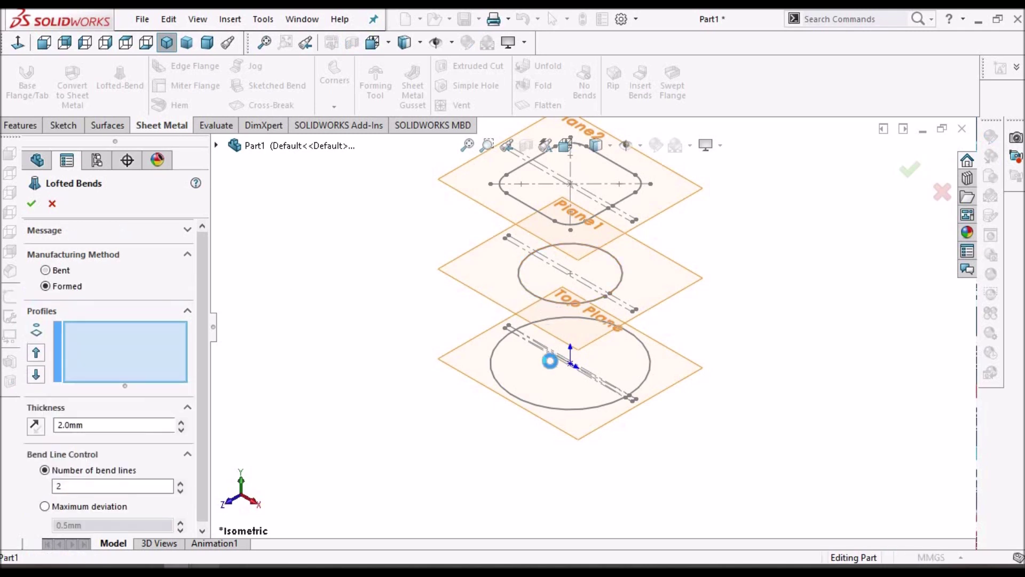
left_click(561, 411)
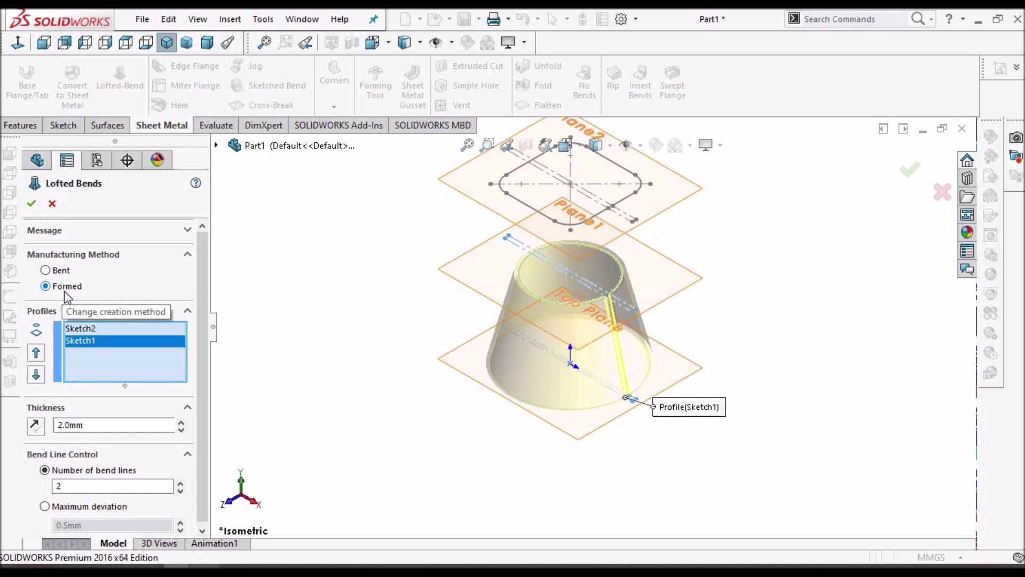
left_click(31, 203)
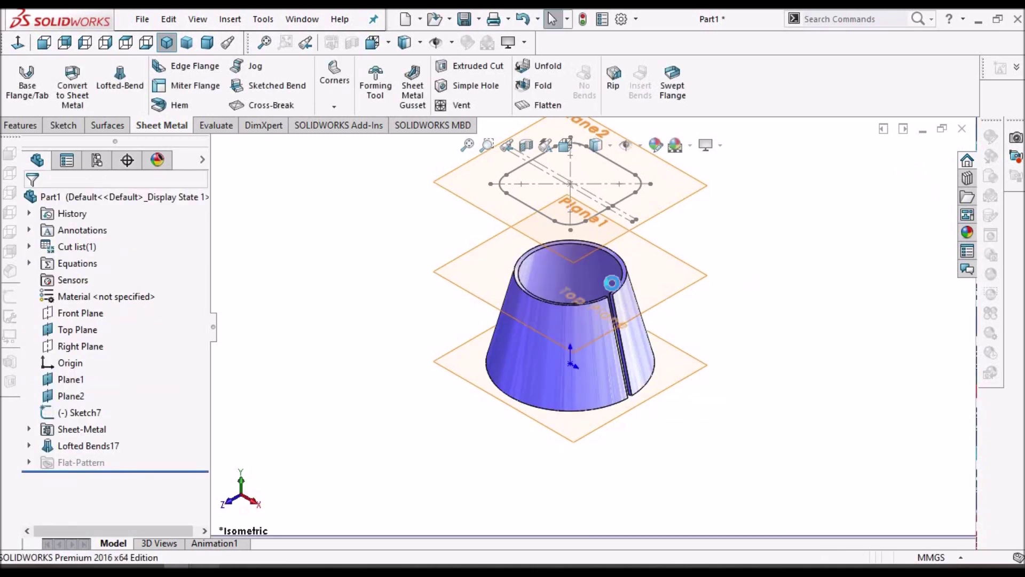
scroll(627, 302, "up", 2)
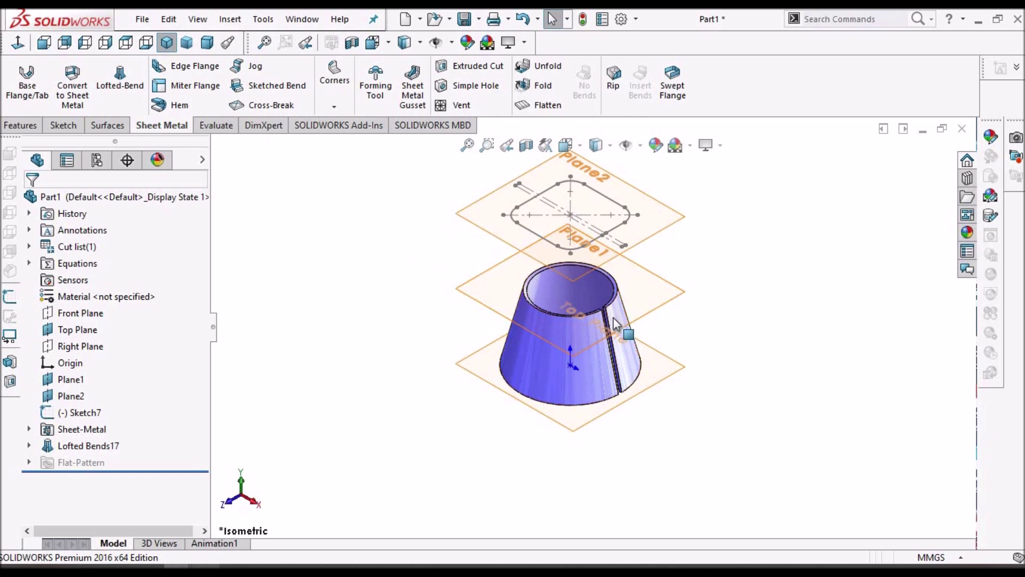
scroll(613, 317, "down", 3)
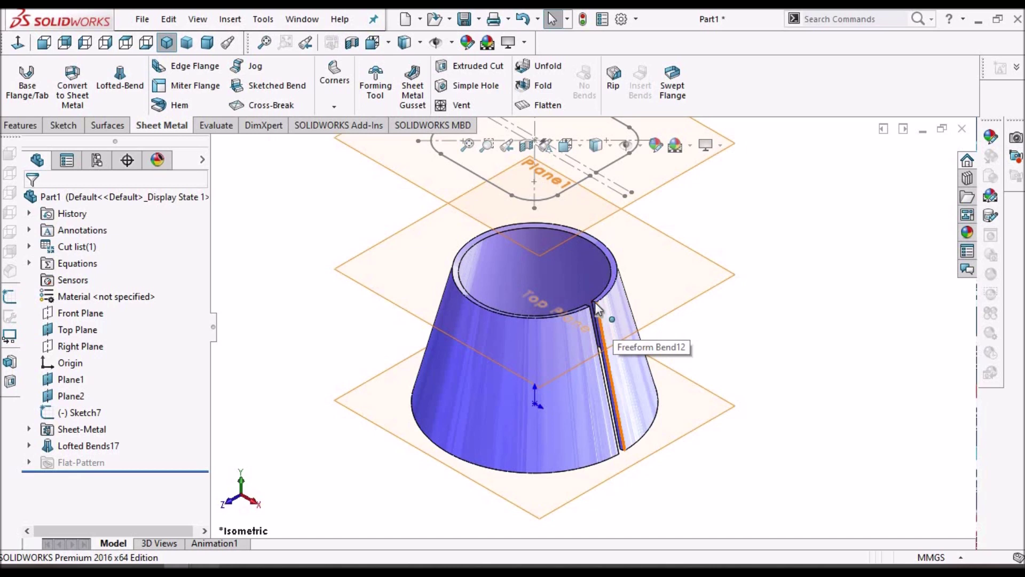
scroll(613, 312, "up", 3)
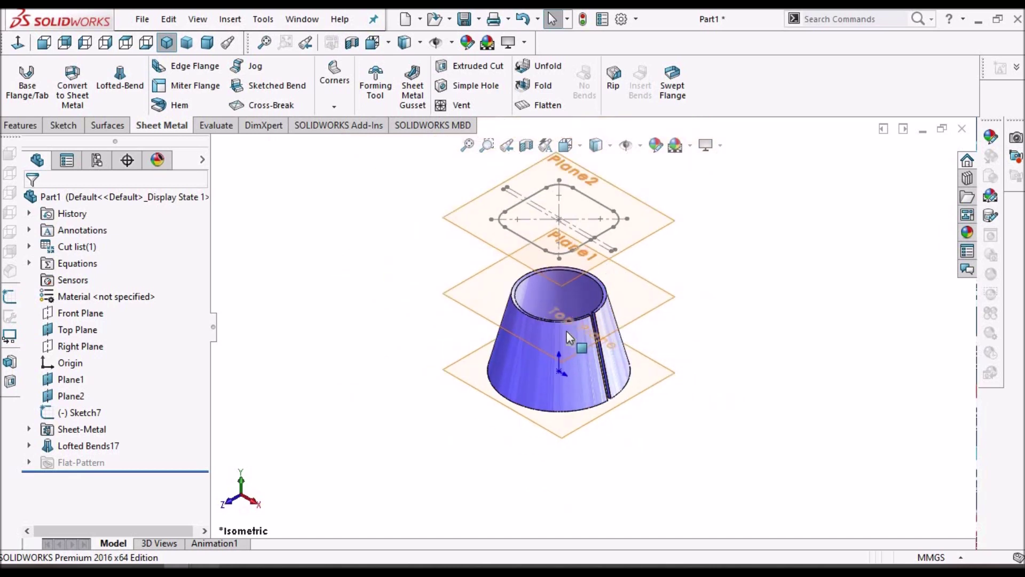